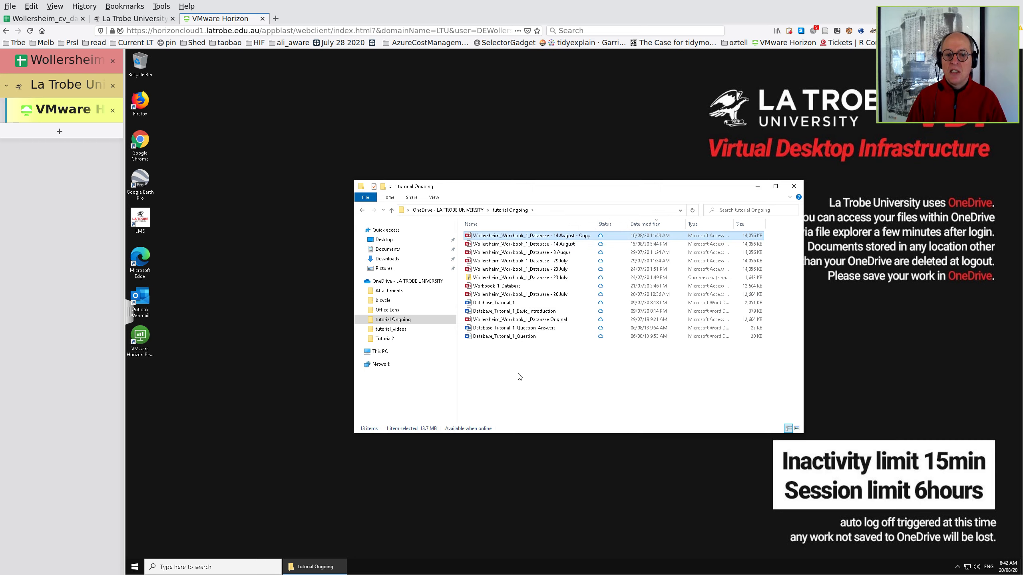
Paste a duplicate of the "14 August - Copy" database file into the tutorial Ongoing folder.
{"action": "right_click", "coordinate": [518, 373]}
{"action": "left_click", "coordinate": [560, 428]}
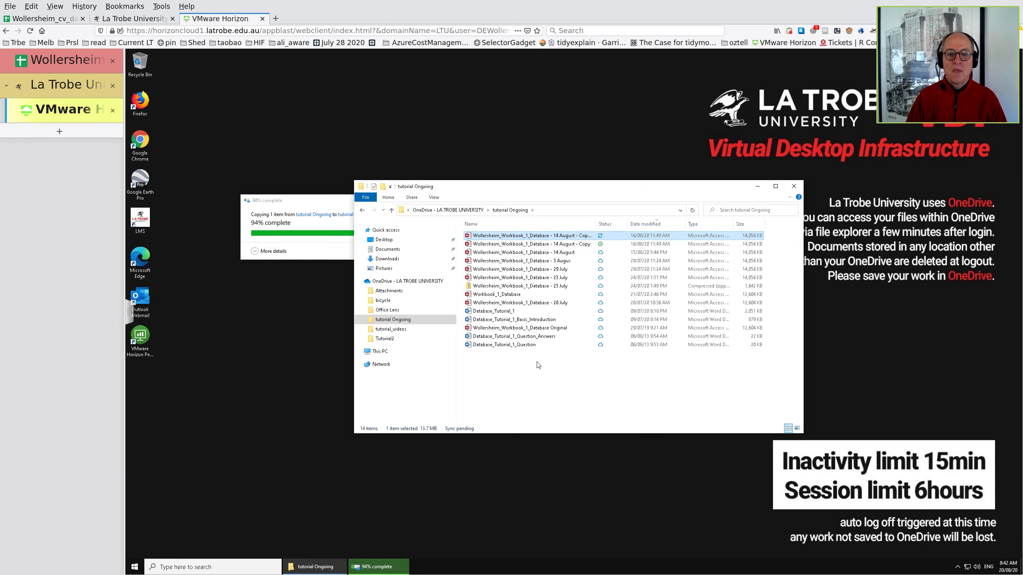
Rename the newly pasted database copy so that its file name ends in "20 August" instead of the old date.
{"action": "right_click", "coordinate": [557, 235]}
{"action": "left_click", "coordinate": [581, 423]}
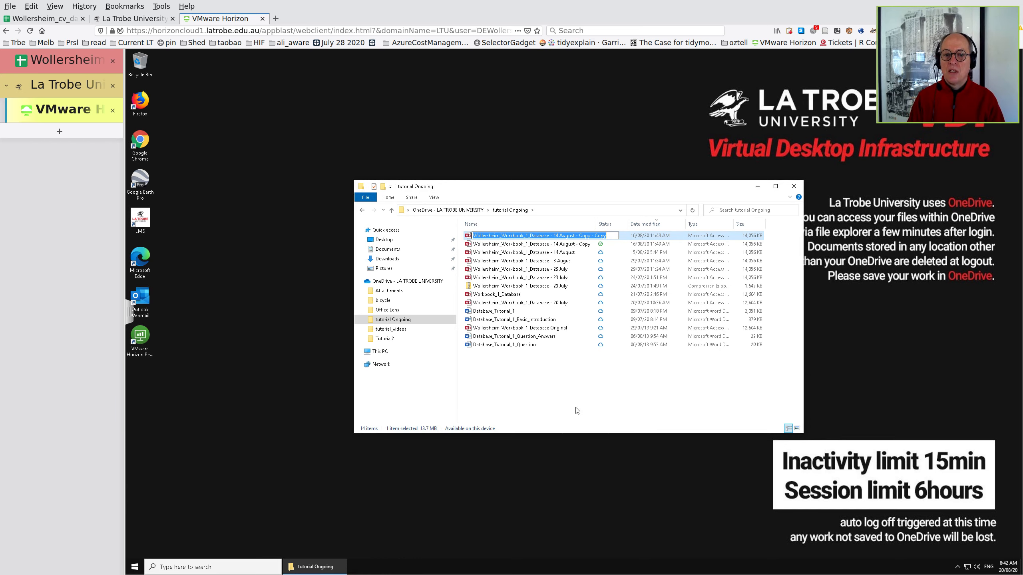
{"action": "key", "text": "End"}
{"action": "key", "text": "BackSpace"}
{"action": "key", "text": "BackSpace"}
{"action": "key", "text": "BackSpace"}
{"action": "key", "text": "BackSpace"}
{"action": "key", "text": "BackSpace"}
{"action": "key", "text": "BackSpace"}
{"action": "key", "text": "BackSpace"}
{"action": "key", "text": "BackSpace"}
{"action": "key", "text": "BackSpace"}
{"action": "key", "text": "BackSpace"}
{"action": "key", "text": "BackSpace"}
{"action": "key", "text": "BackSpace"}
{"action": "key", "text": "BackSpace"}
{"action": "key", "text": "BackSpace"}
{"action": "key", "text": "BackSpace"}
{"action": "key", "text": "BackSpace"}
{"action": "key", "text": "BackSpace"}
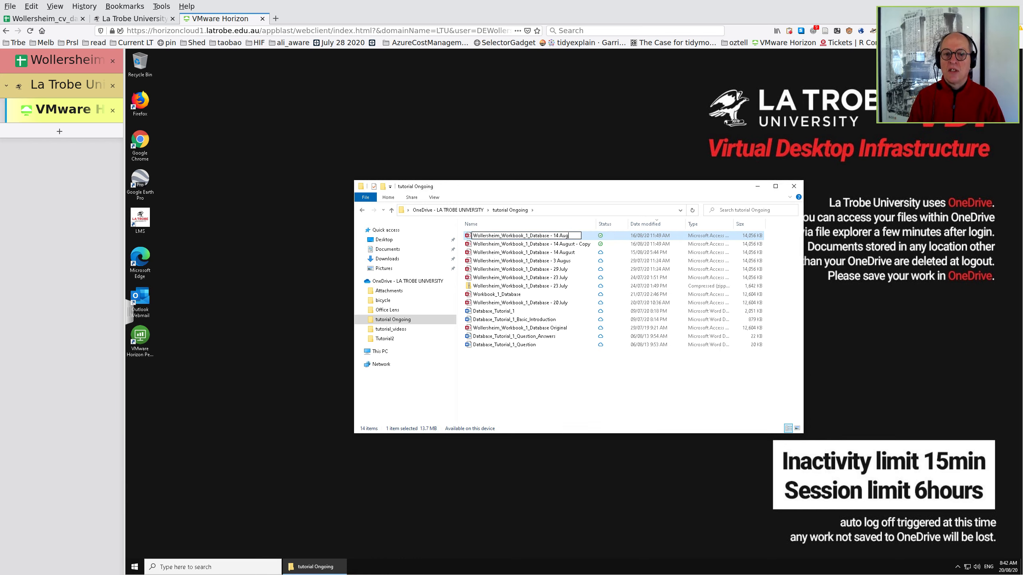
{"action": "key", "text": "BackSpace"}
{"action": "key", "text": "BackSpace"}
{"action": "key", "text": "BackSpace"}
{"action": "key", "text": "BackSpace"}
{"action": "key", "text": "BackSpace"}
{"action": "key", "text": "BackSpace"}
{"action": "type", "text": "2"}
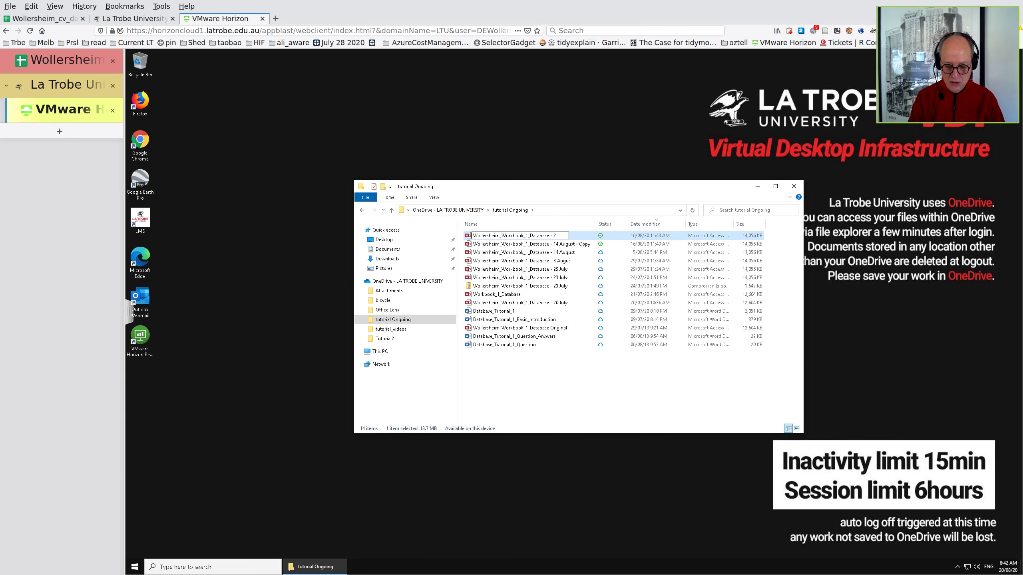
{"action": "type", "text": "0 Augu"}
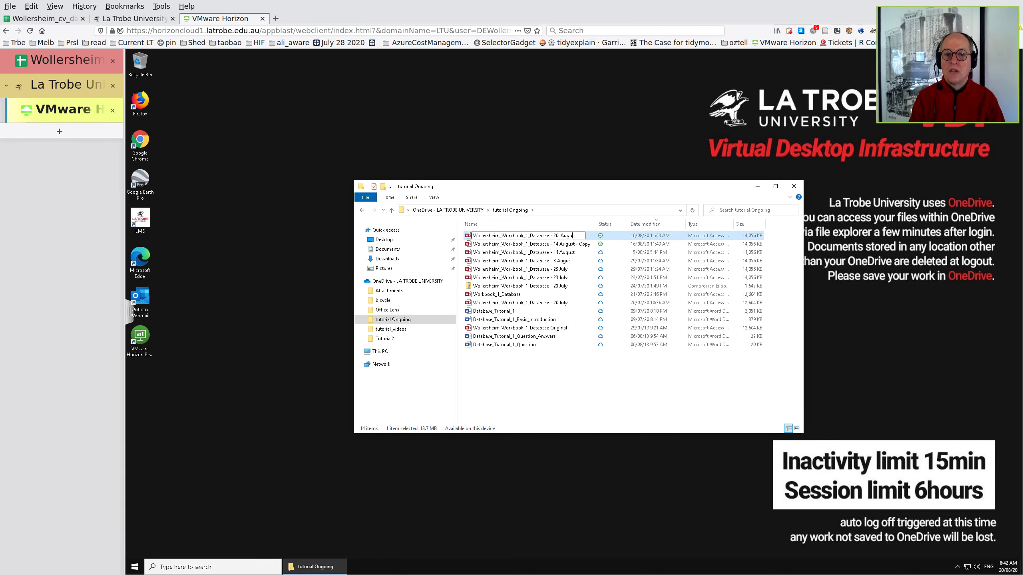
{"action": "type", "text": "st"}
{"action": "key", "text": "Return"}
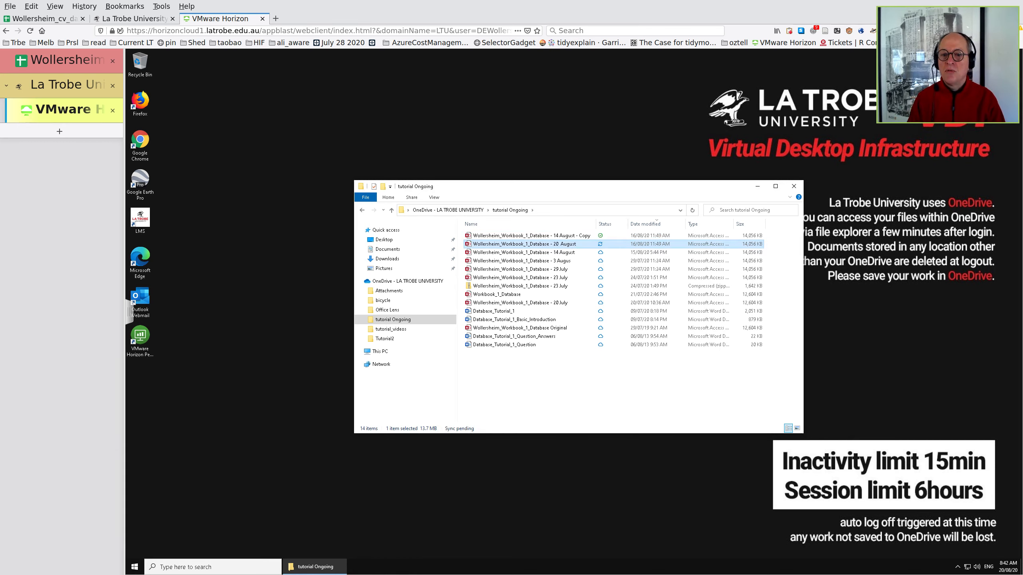
Change the selected database copy's file name so that it ends in "16 August".
{"action": "key", "text": "F2"}
{"action": "key", "text": "End"}
{"action": "key", "text": "BackSpace"}
{"action": "key", "text": "BackSpace"}
{"action": "key", "text": "BackSpace"}
{"action": "key", "text": "BackSpace"}
{"action": "key", "text": "BackSpace"}
{"action": "key", "text": "BackSpace"}
{"action": "key", "text": "BackSpace"}
{"action": "key", "text": "BackSpace"}
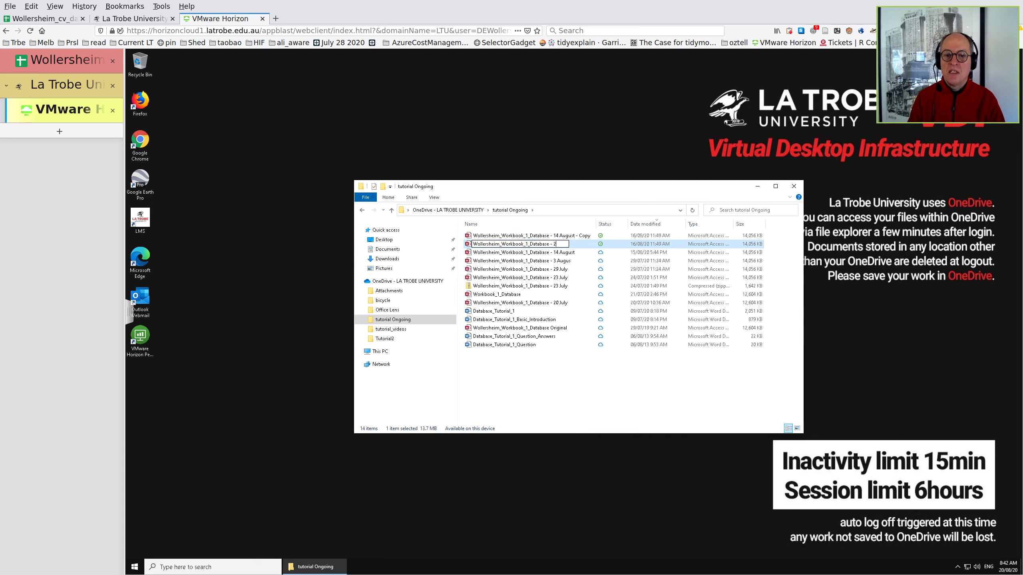
{"action": "type", "text": "16 A"}
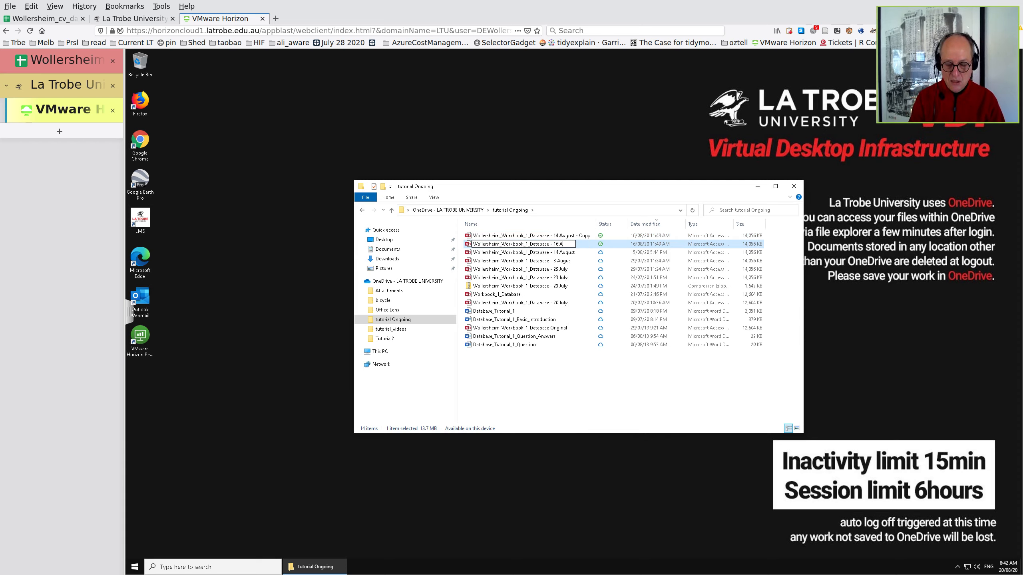
{"action": "type", "text": "ugust"}
{"action": "key", "text": "Return"}
Rename the remaining "14 August - Copy" database so that its file name ends in "20 August".
{"action": "key", "text": "Up"}
{"action": "key", "text": "F2"}
{"action": "key", "text": "End"}
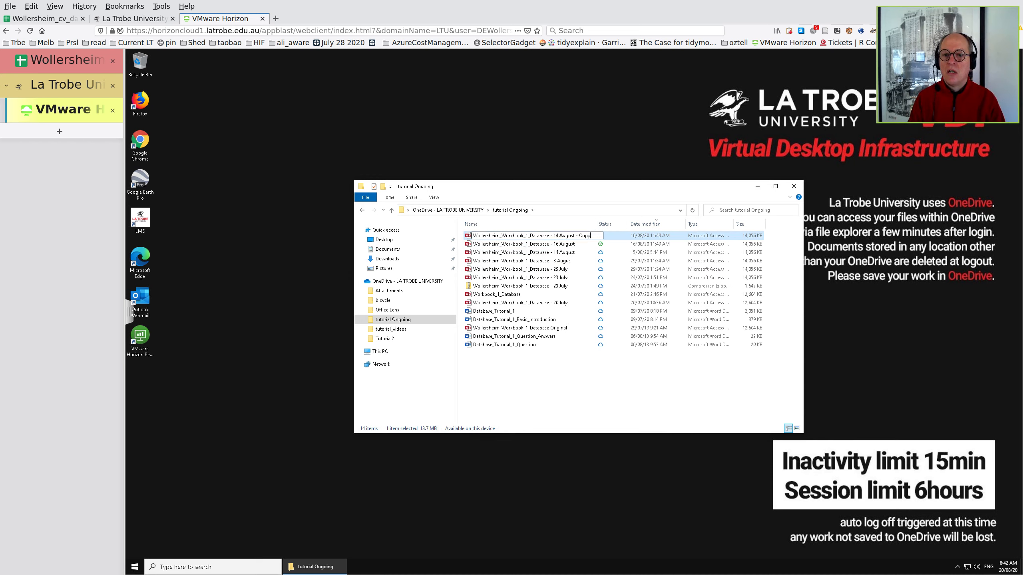
{"action": "key", "text": "BackSpace"}
{"action": "key", "text": "BackSpace"}
{"action": "key", "text": "BackSpace"}
{"action": "key", "text": "BackSpace"}
{"action": "key", "text": "BackSpace"}
{"action": "key", "text": "BackSpace"}
{"action": "key", "text": "BackSpace"}
{"action": "key", "text": "BackSpace"}
{"action": "key", "text": "BackSpace"}
{"action": "key", "text": "BackSpace"}
{"action": "key", "text": "BackSpace"}
{"action": "key", "text": "BackSpace"}
{"action": "key", "text": "BackSpace"}
{"action": "key", "text": "BackSpace"}
{"action": "key", "text": "BackSpace"}
{"action": "key", "text": "BackSpace"}
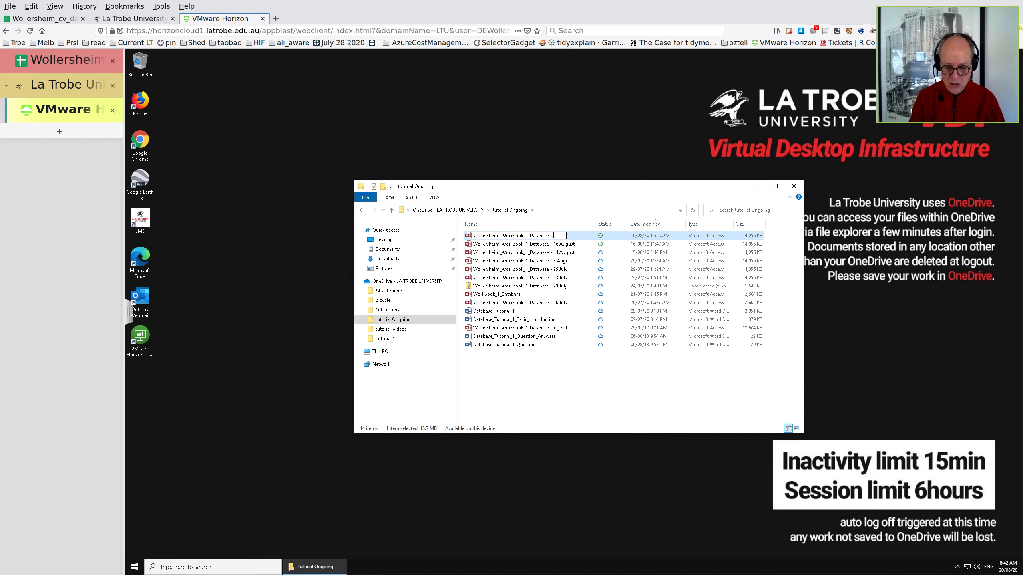
{"action": "type", "text": "20 August"}
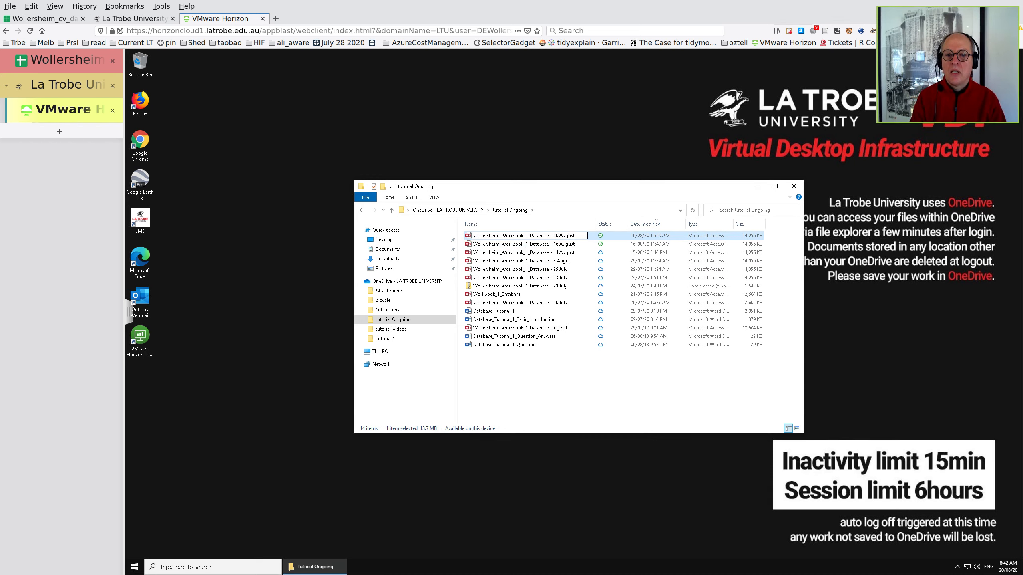
{"action": "key", "text": "Return"}
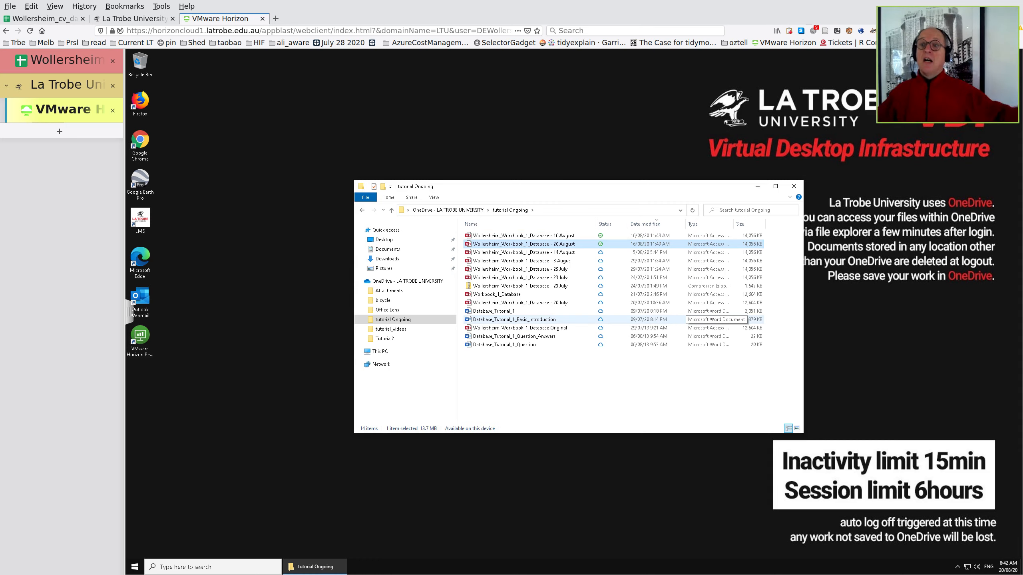
Open the 20 August database with its content enabled and display the query "top_25 diags with most frequent ops".
{"action": "double_click", "coordinate": [523, 244]}
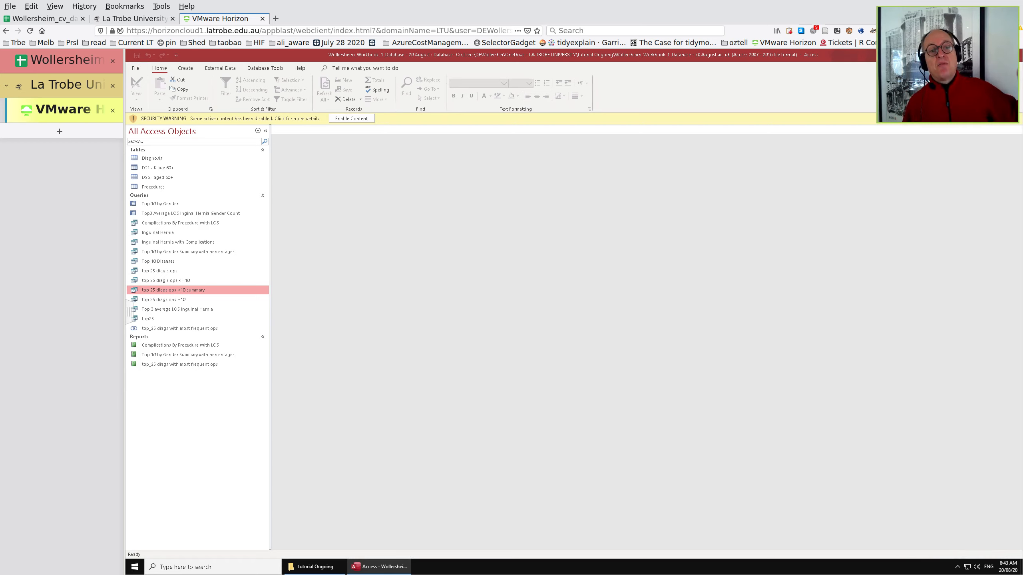
{"action": "left_click", "coordinate": [353, 118]}
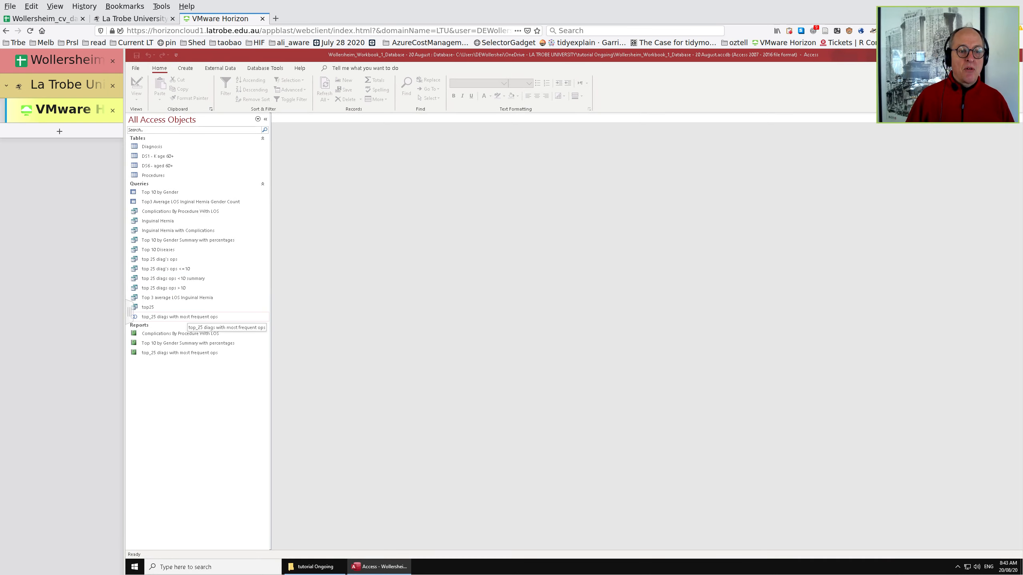
{"action": "double_click", "coordinate": [170, 317]}
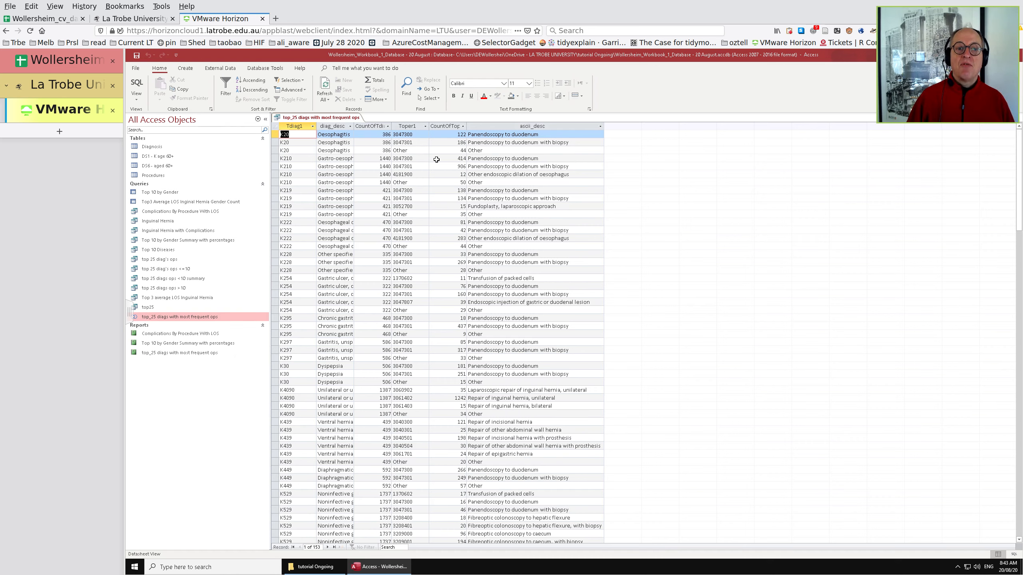
{"action": "left_click", "coordinate": [185, 68]}
{"action": "left_click", "coordinate": [363, 88]}
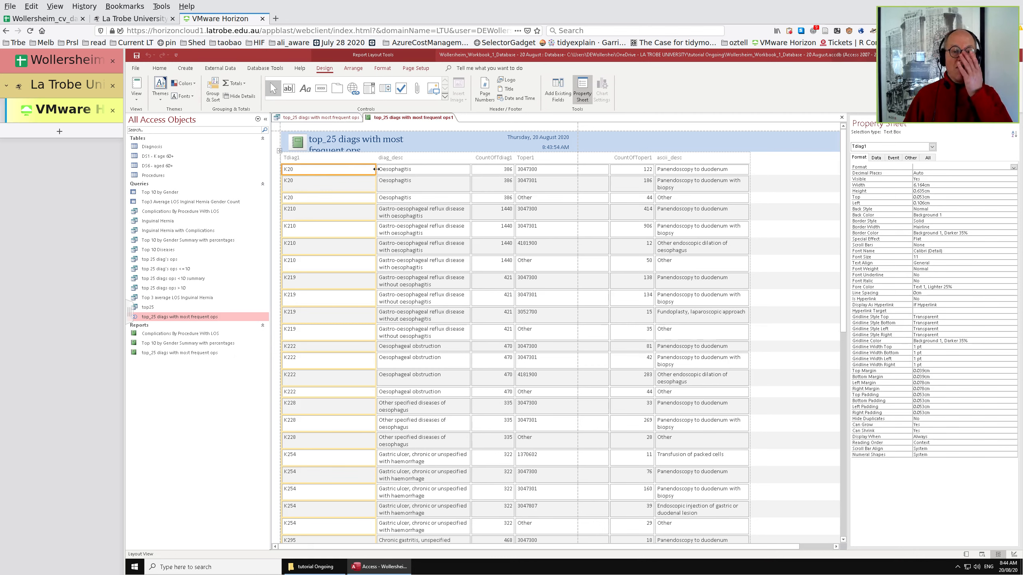
{"action": "left_click", "coordinate": [841, 117]}
{"action": "left_click", "coordinate": [574, 321]}
Start the Report Wizard on the query and add the fields Tdiag1, diag_desc, Toper1, ascii_desc, CountOfToper1 and CountOfTdiag1 in that order.
{"action": "left_click", "coordinate": [186, 69]}
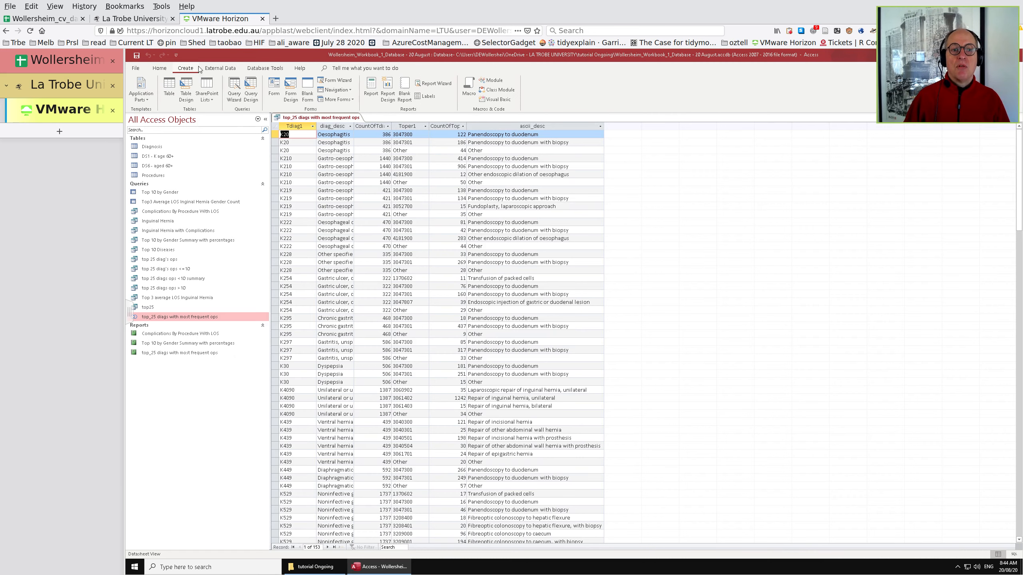
{"action": "left_click", "coordinate": [433, 84]}
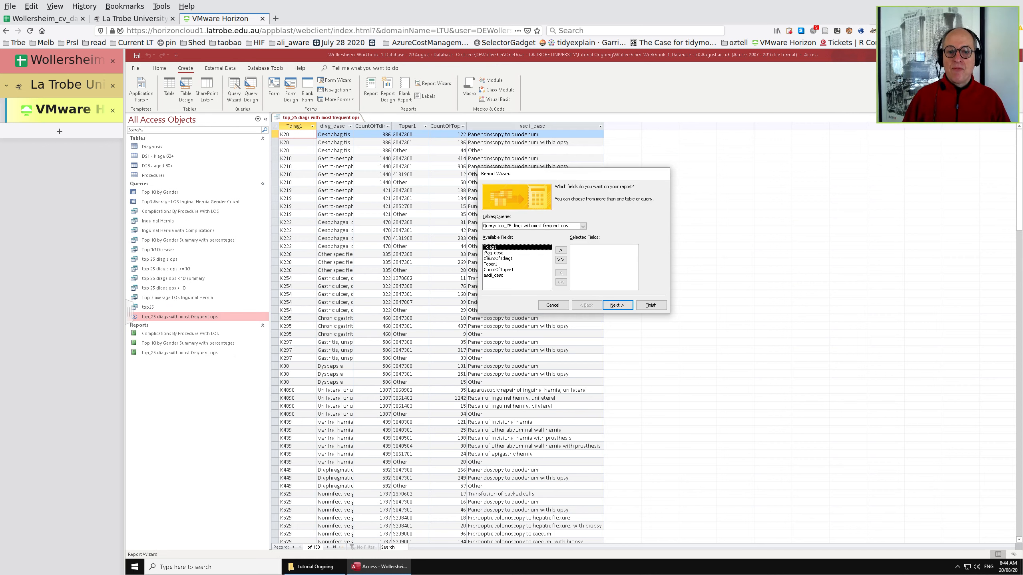
{"action": "left_click", "coordinate": [561, 251]}
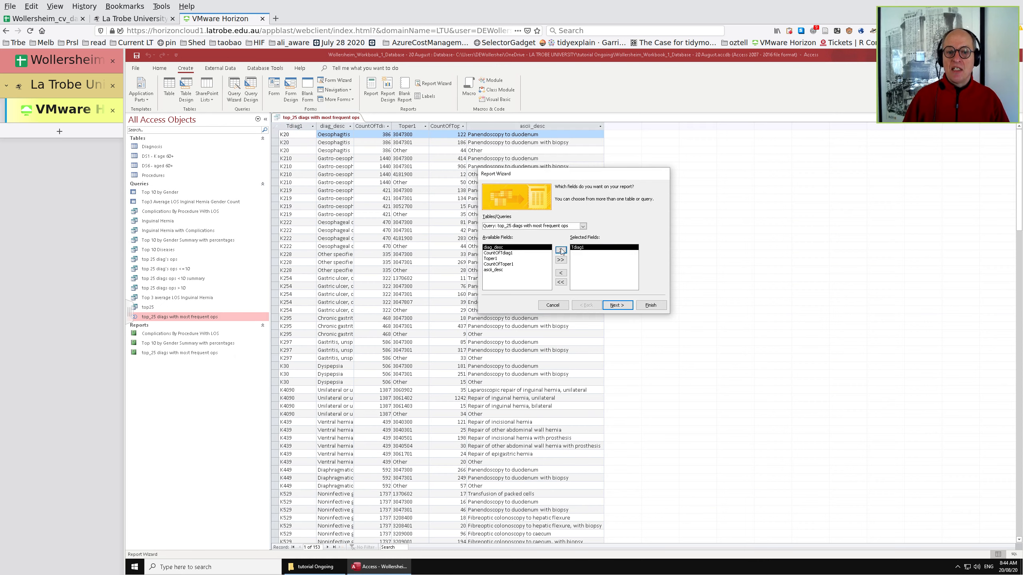
{"action": "left_click", "coordinate": [561, 251]}
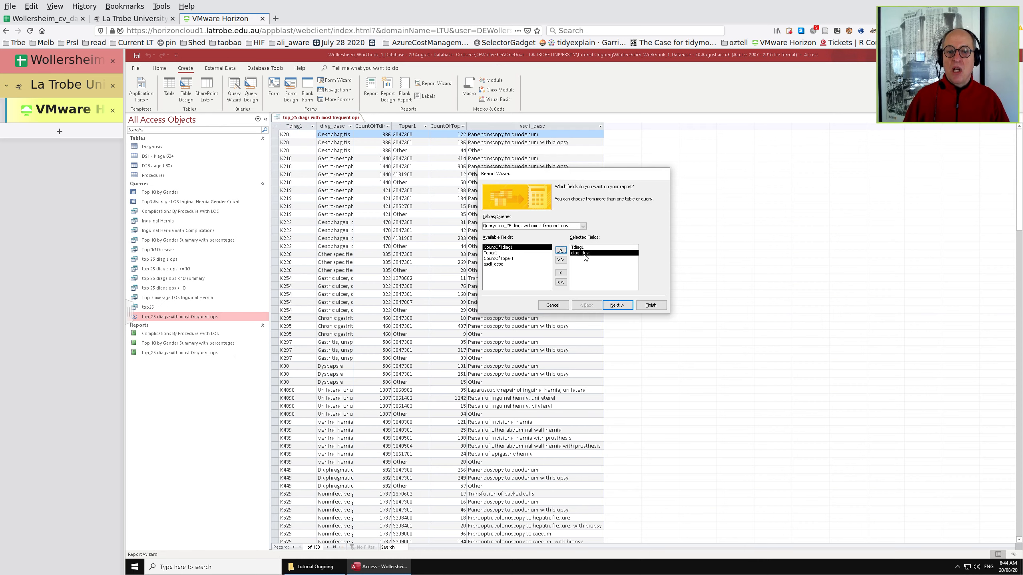
{"action": "left_click", "coordinate": [499, 253]}
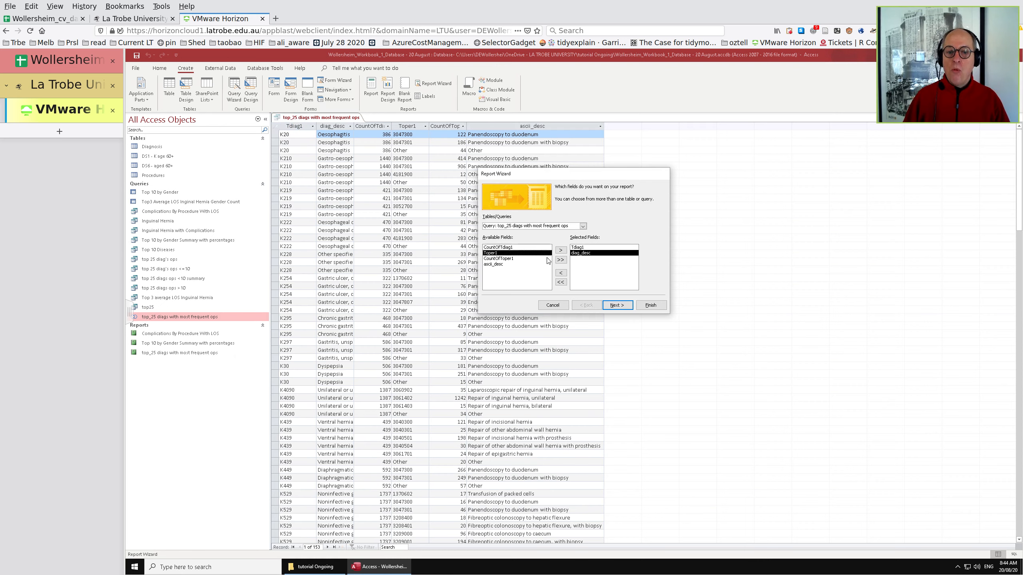
{"action": "left_click", "coordinate": [561, 250]}
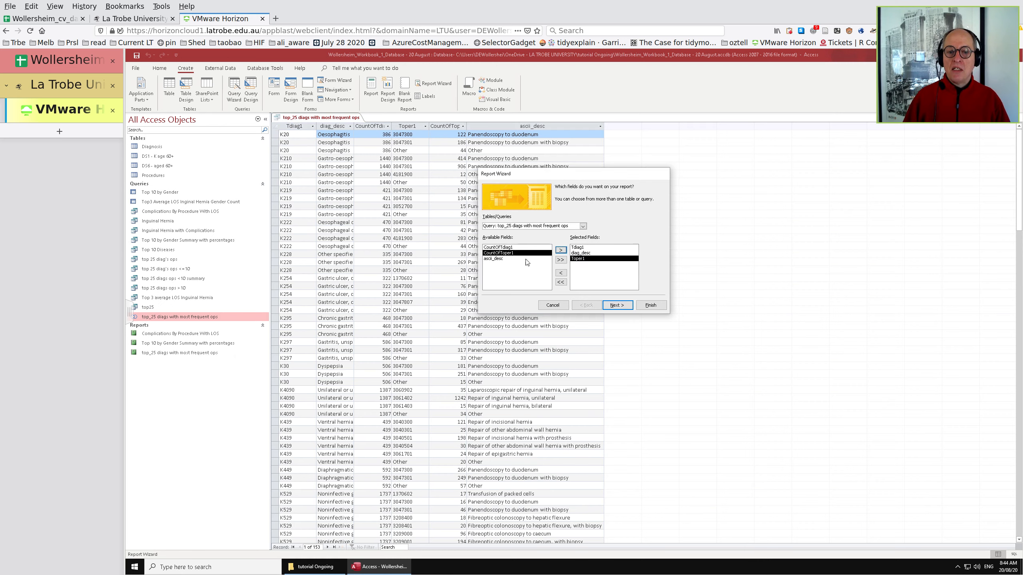
{"action": "left_click", "coordinate": [501, 259]}
{"action": "left_click", "coordinate": [561, 250]}
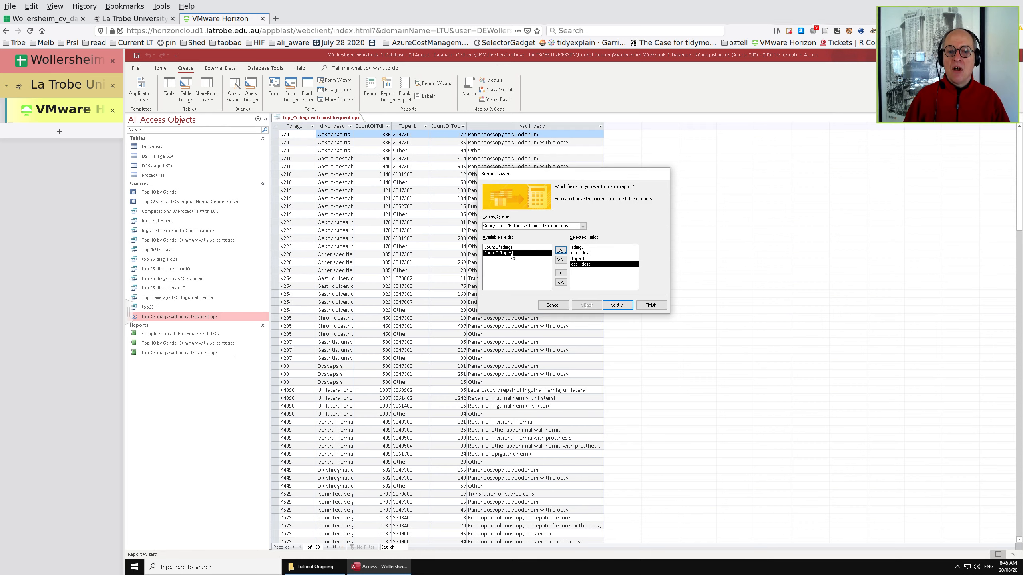
{"action": "left_click", "coordinate": [561, 250]}
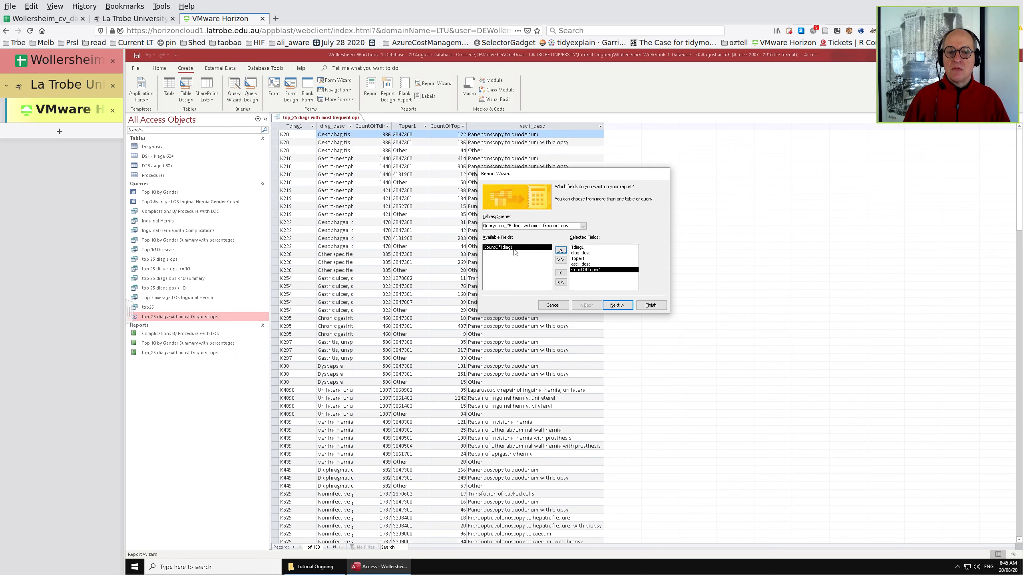
{"action": "left_click", "coordinate": [561, 250]}
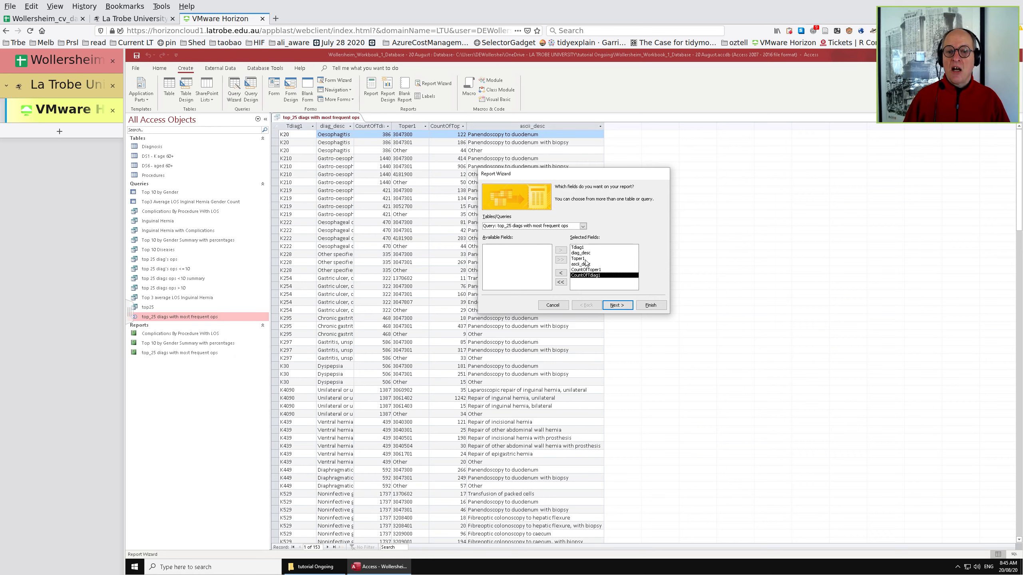
{"action": "left_click", "coordinate": [615, 306]}
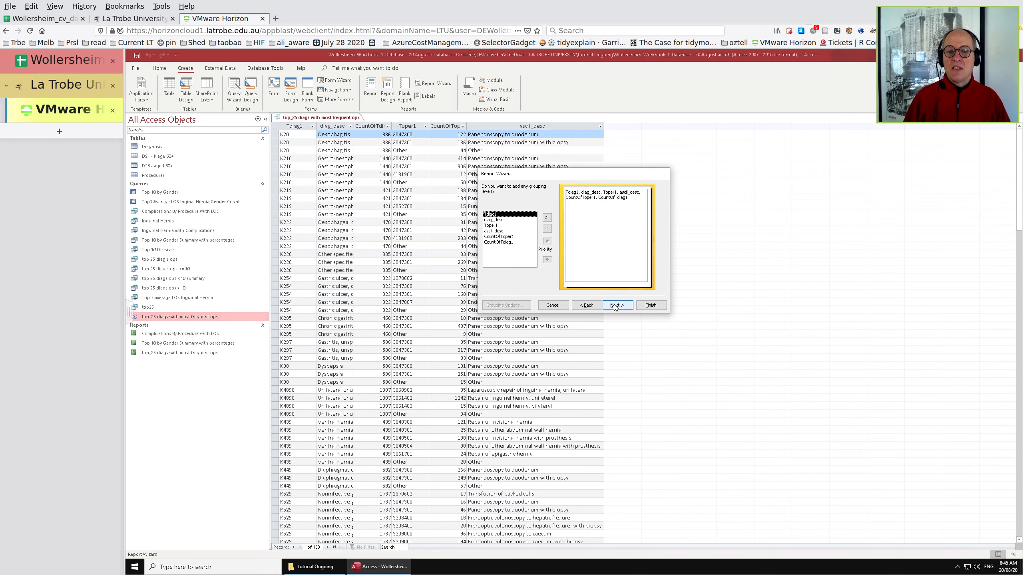
Group the report by Tdiag1, diag_desc and CountOfTdiag1, in that order, and accept the grouping levels.
{"action": "left_click", "coordinate": [547, 218]}
{"action": "left_click", "coordinate": [547, 218]}
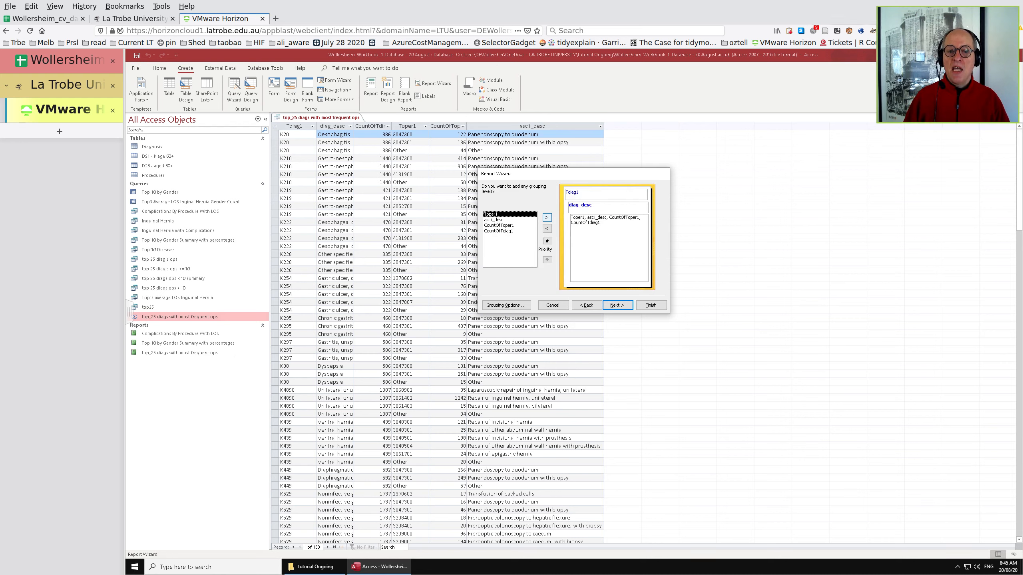
{"action": "left_click", "coordinate": [504, 232]}
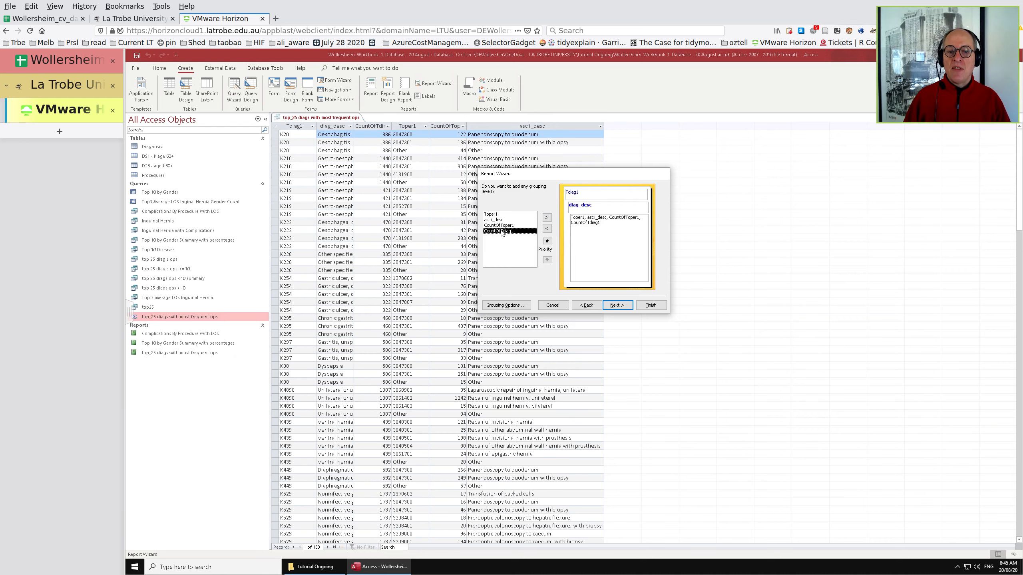
{"action": "left_click", "coordinate": [547, 218]}
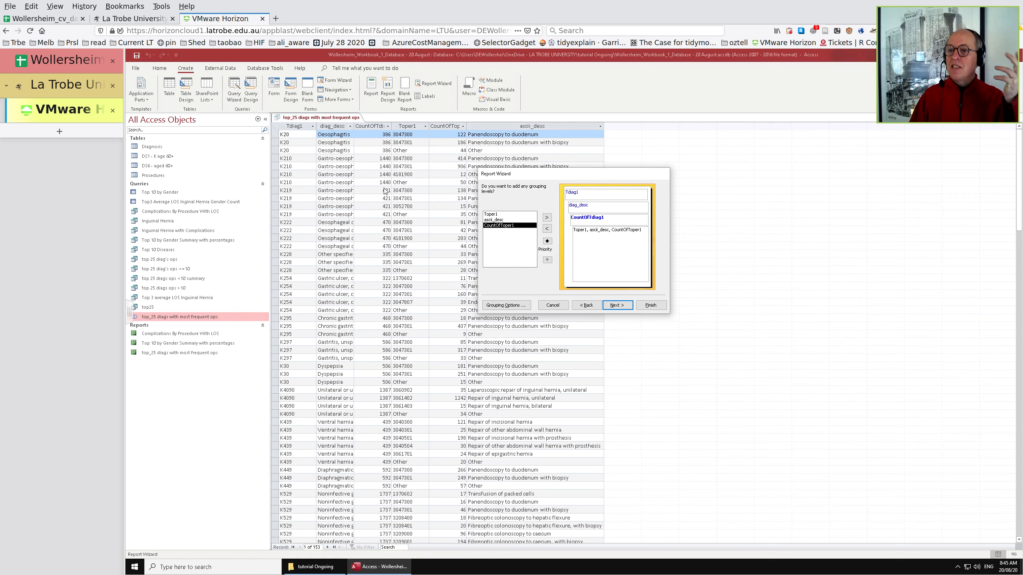
{"action": "left_click", "coordinate": [617, 305]}
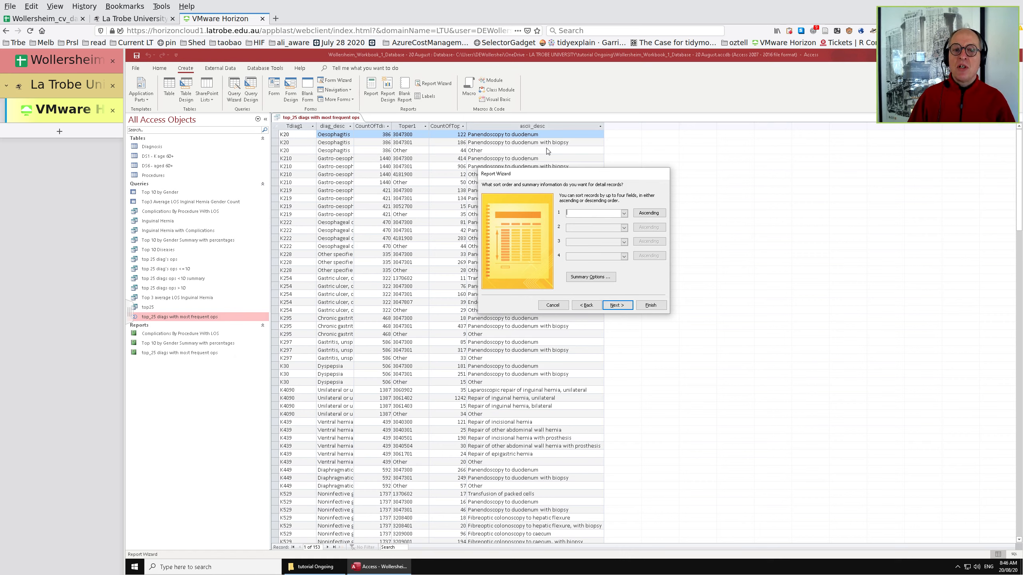
Sort the report's detail records by CountOfToper1 in descending order and continue to the layout options.
{"action": "left_click", "coordinate": [624, 212]}
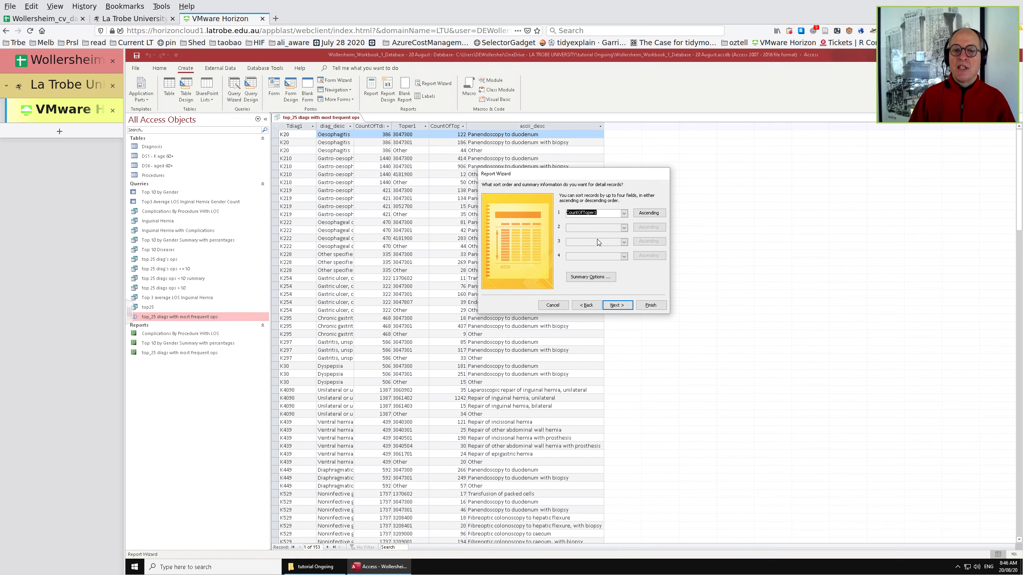
{"action": "left_click", "coordinate": [649, 213]}
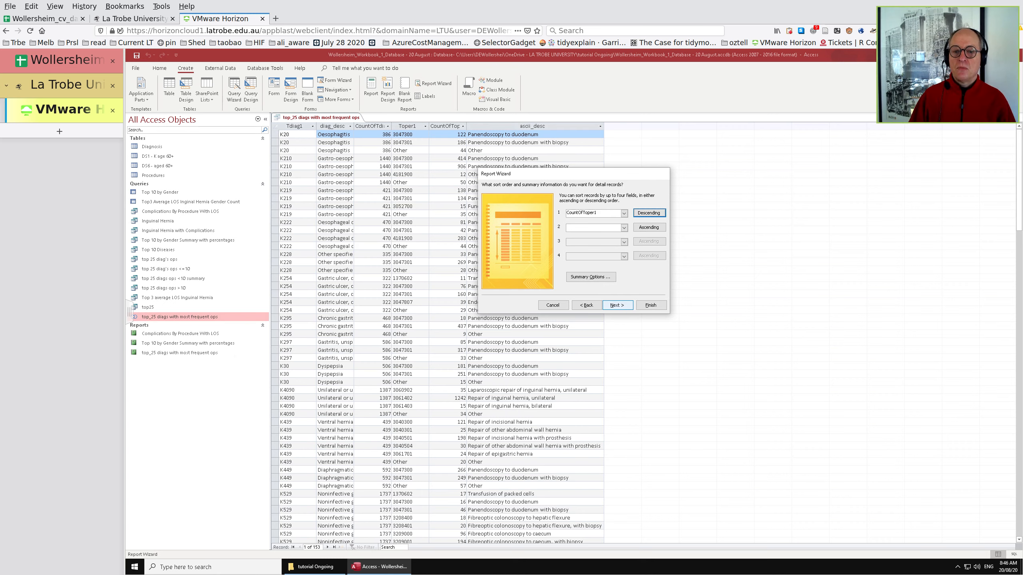
{"action": "left_click", "coordinate": [625, 307]}
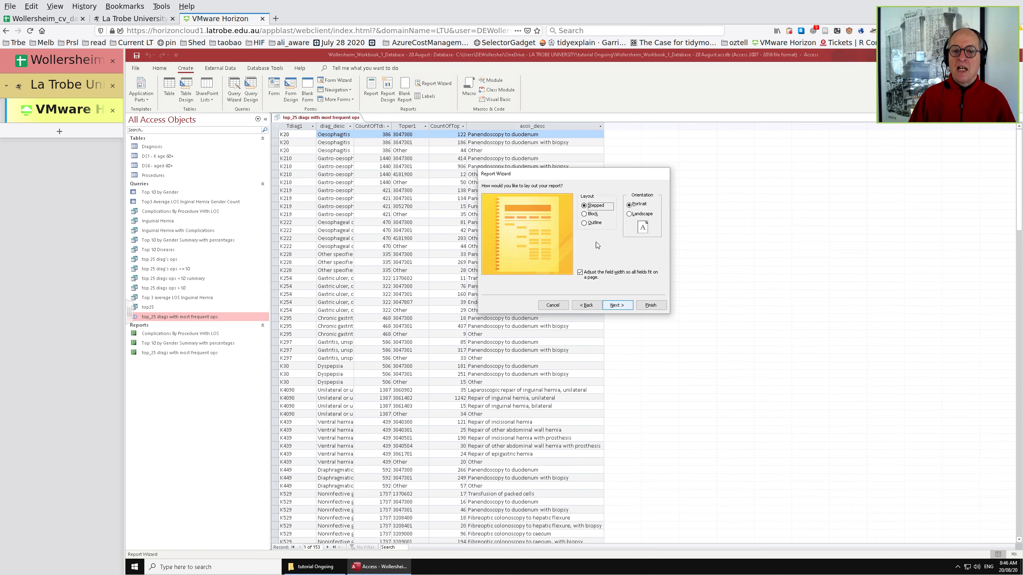
Choose the Outline layout in Landscape orientation and finish the Report Wizard with the suggested title.
{"action": "left_click", "coordinate": [595, 224]}
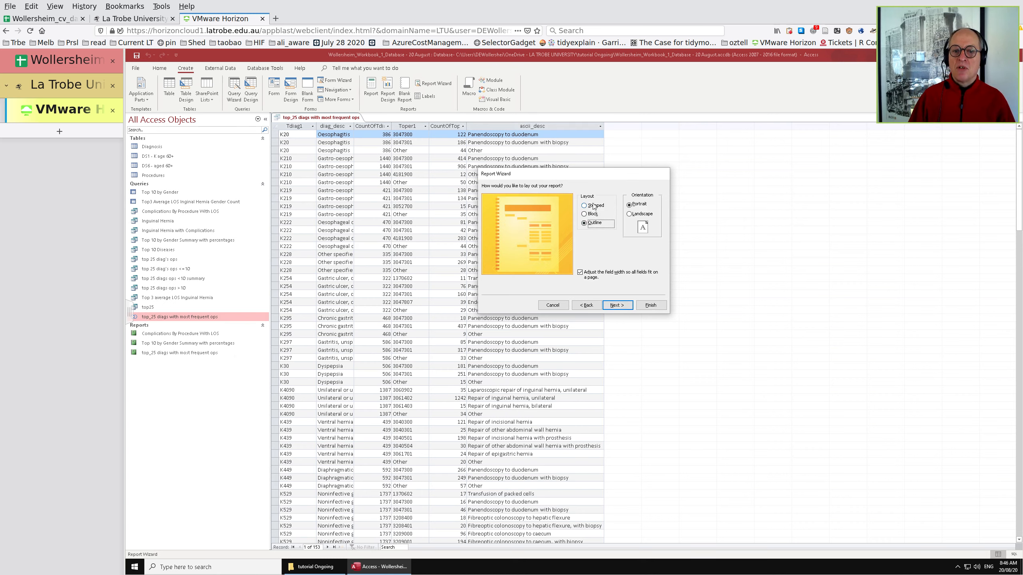
{"action": "left_click", "coordinate": [594, 207]}
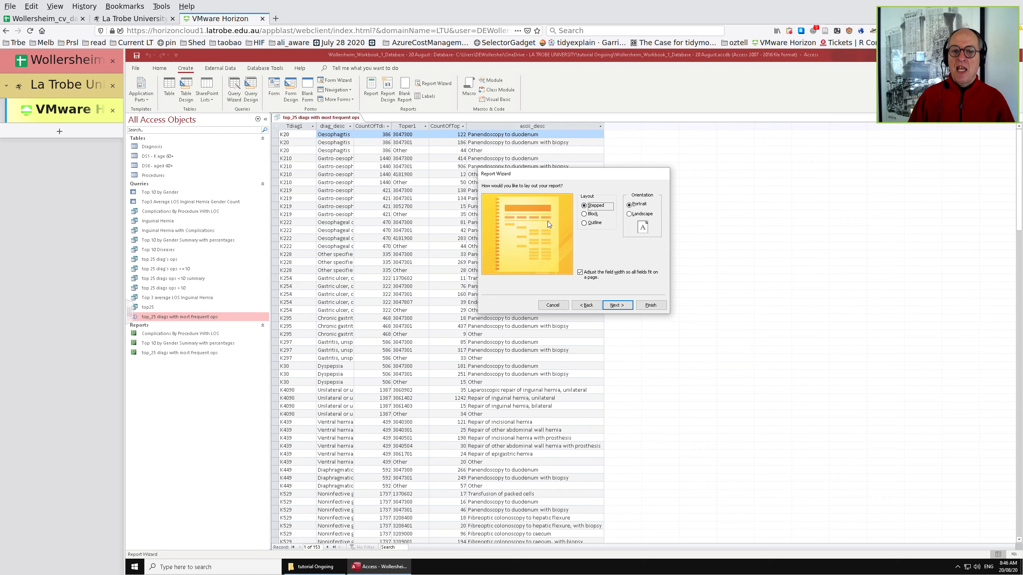
{"action": "left_click", "coordinate": [593, 223]}
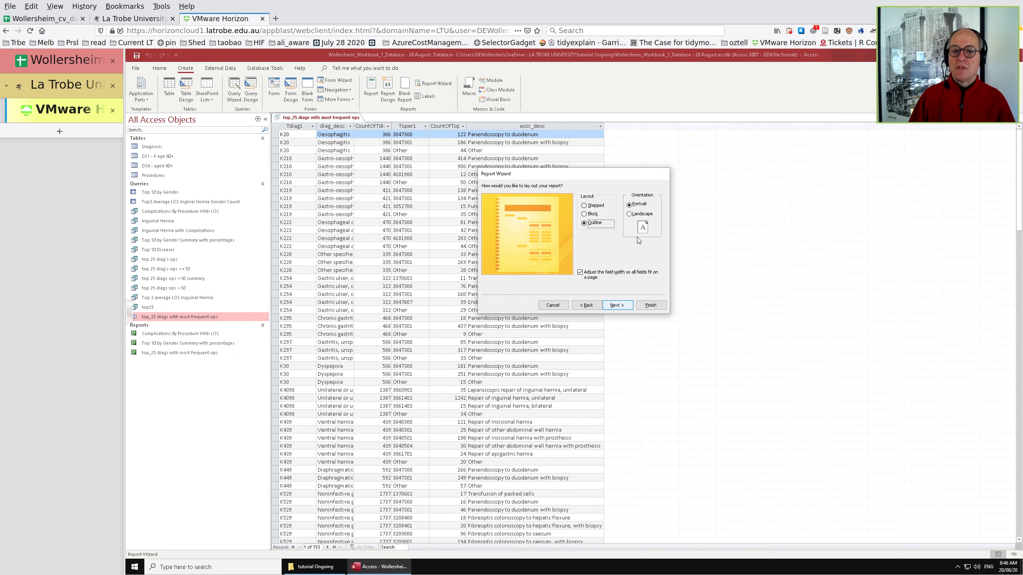
{"action": "left_click", "coordinate": [636, 214]}
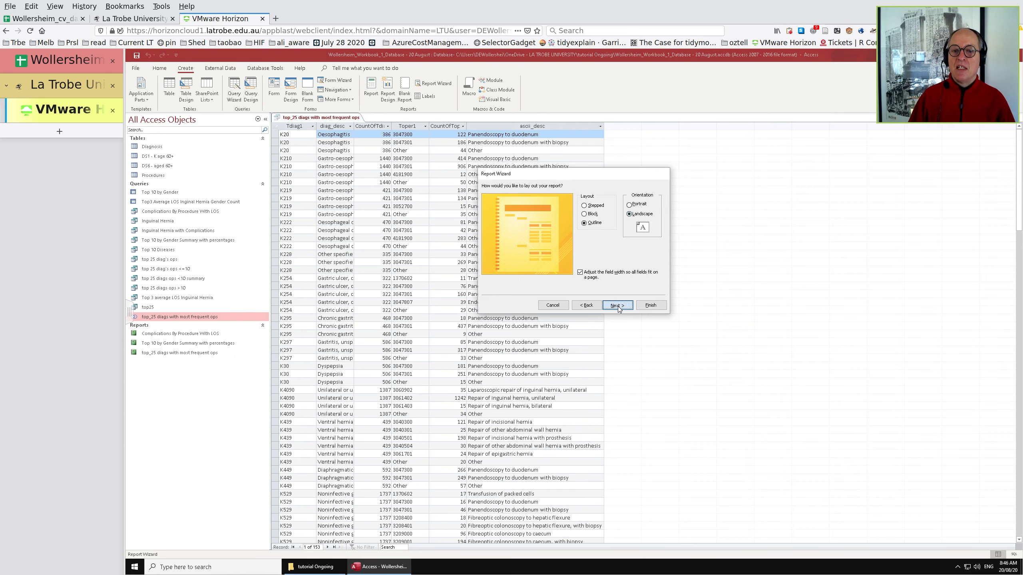
{"action": "left_click", "coordinate": [617, 305]}
{"action": "left_click", "coordinate": [649, 306]}
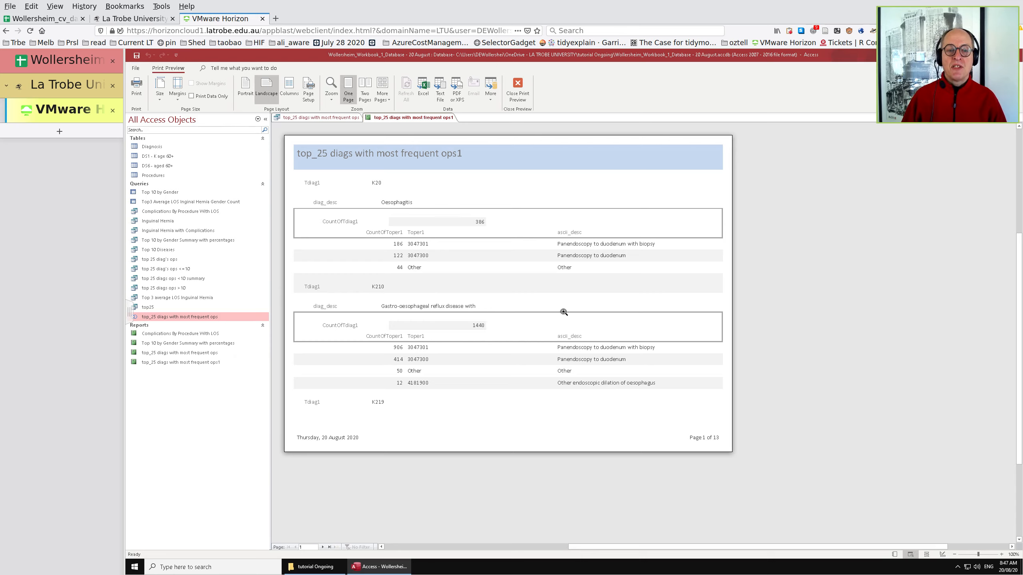
Show the report in Layout View and move the CountOfToper1 values to the far right of the detail rows.
{"action": "left_click", "coordinate": [927, 555]}
{"action": "left_click", "coordinate": [362, 255]}
{"action": "left_click", "coordinate": [372, 231]}
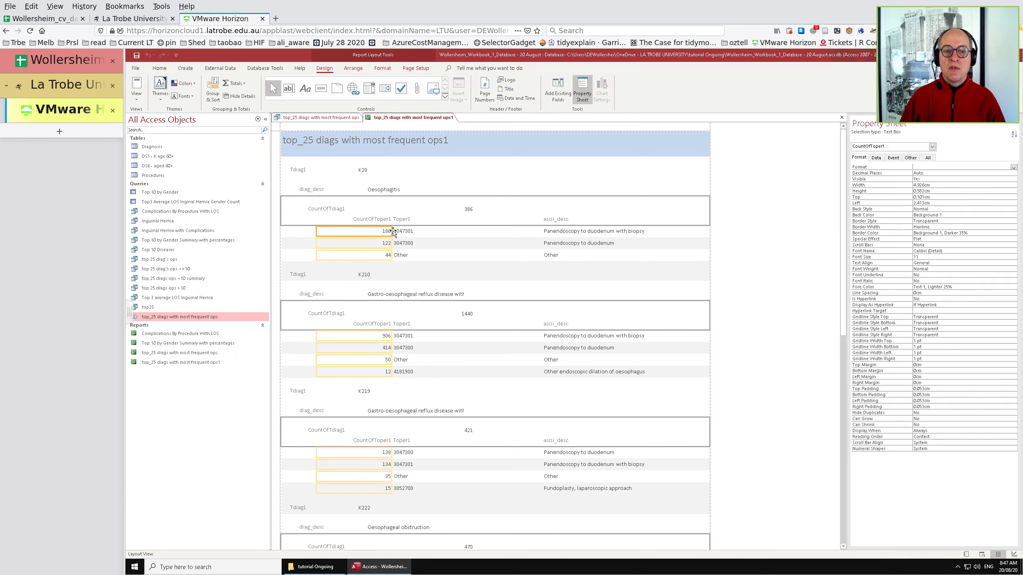
{"action": "left_click_drag", "start_coordinate": [625, 240], "coordinate": [669, 220]}
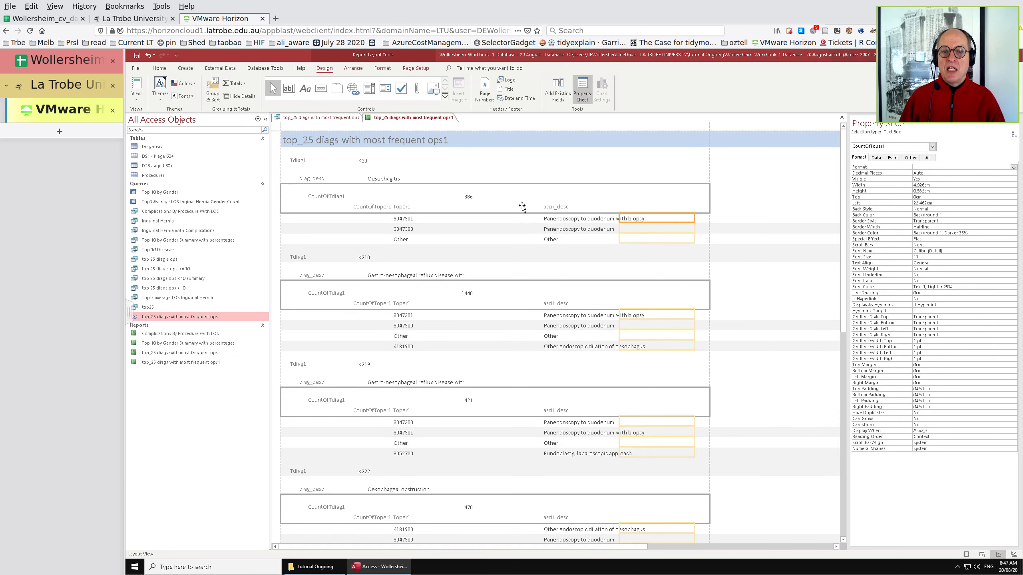
Move the ascii_desc values and heading directly beside Toper1, and place the CountOfToper1 heading above its values.
{"action": "left_click", "coordinate": [549, 220]}
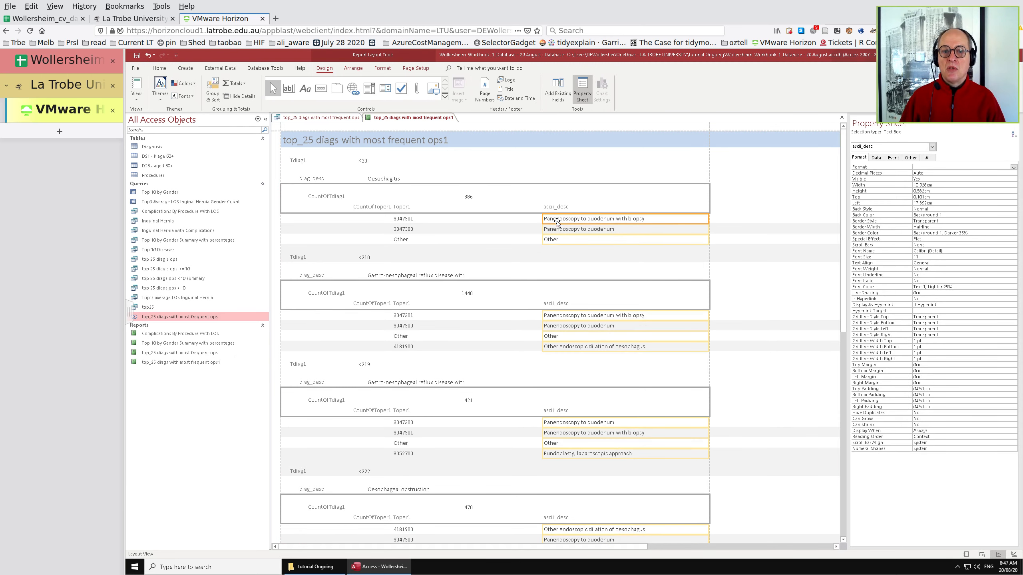
{"action": "left_click", "coordinate": [562, 208]}
{"action": "left_click_drag", "start_coordinate": [552, 220], "coordinate": [423, 207]}
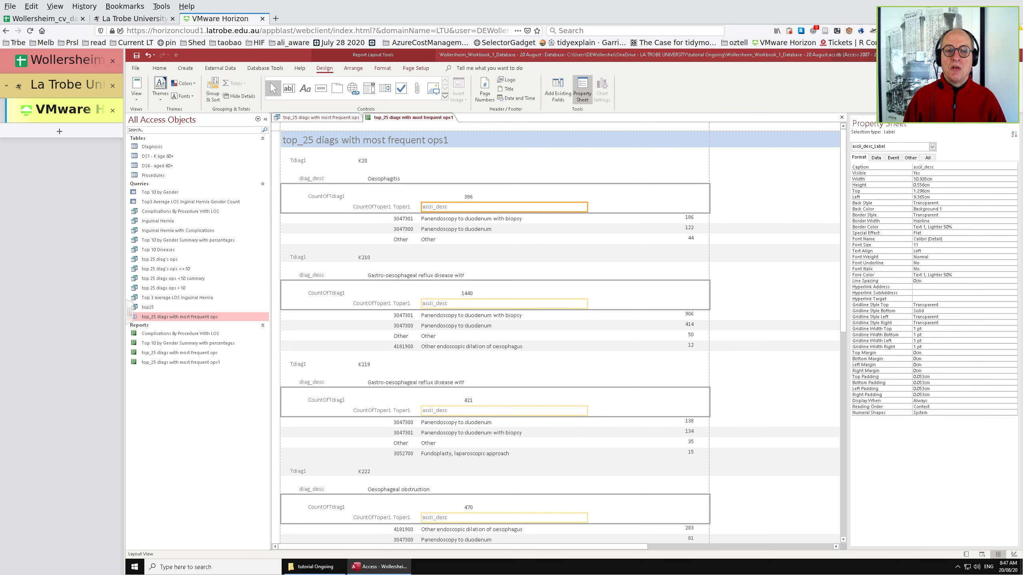
{"action": "left_click", "coordinate": [373, 206]}
{"action": "left_click_drag", "start_coordinate": [373, 207], "coordinate": [674, 206]}
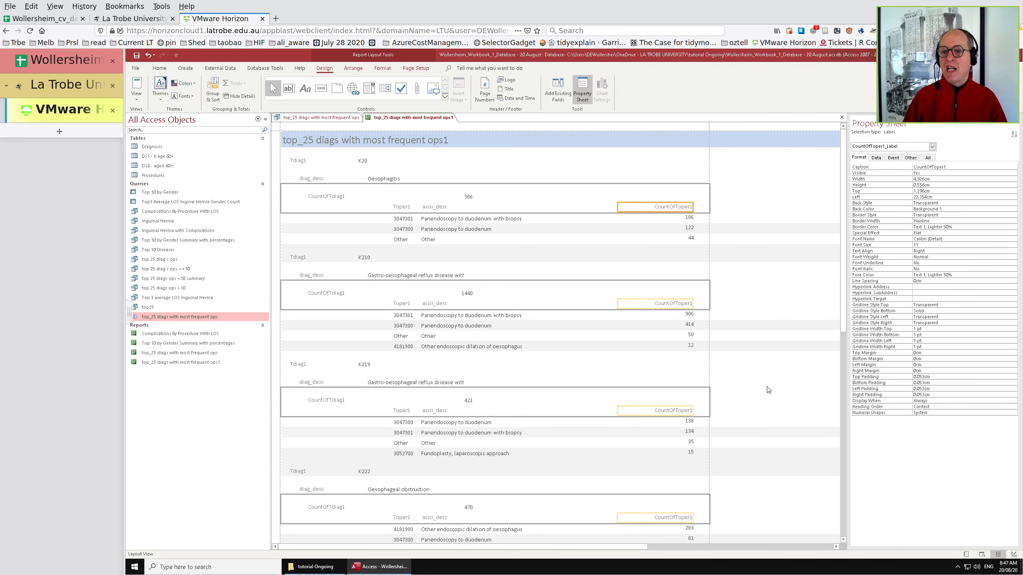
In Design View, move the diag_desc label and field beside Tdiag1 in the Tdiag1 Header, and delete the rectangle in the CountOfTdiag1 Header.
{"action": "left_click", "coordinate": [1014, 555]}
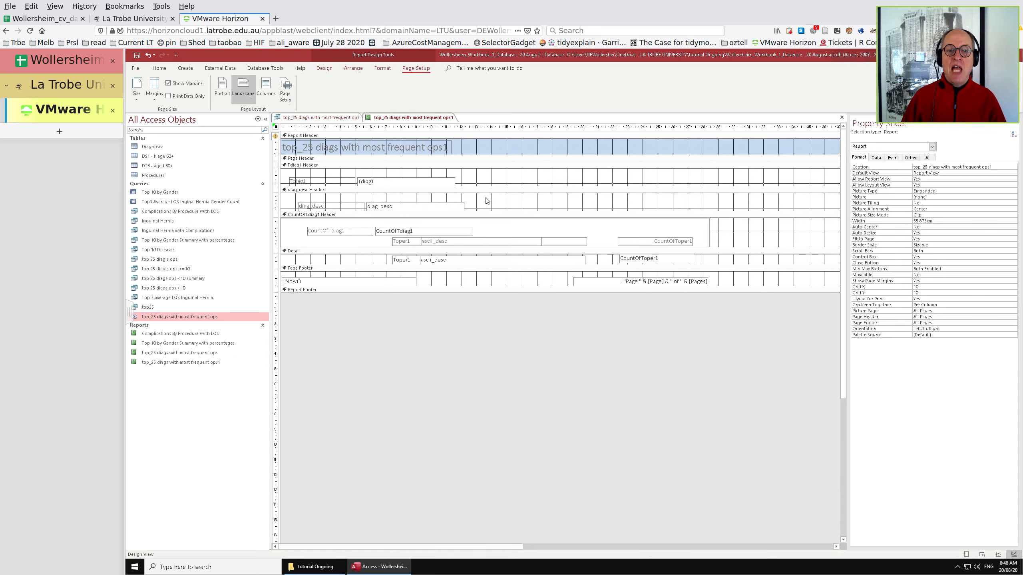
{"action": "left_click_drag", "start_coordinate": [485, 197], "coordinate": [502, 178]}
{"action": "left_click", "coordinate": [443, 224]}
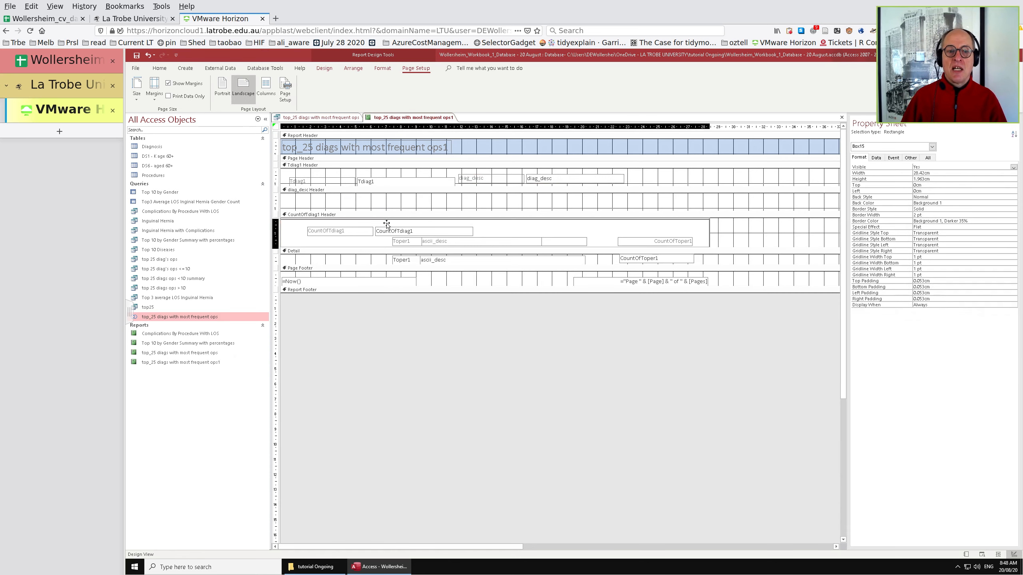
{"action": "left_click_drag", "start_coordinate": [326, 233], "coordinate": [333, 226]}
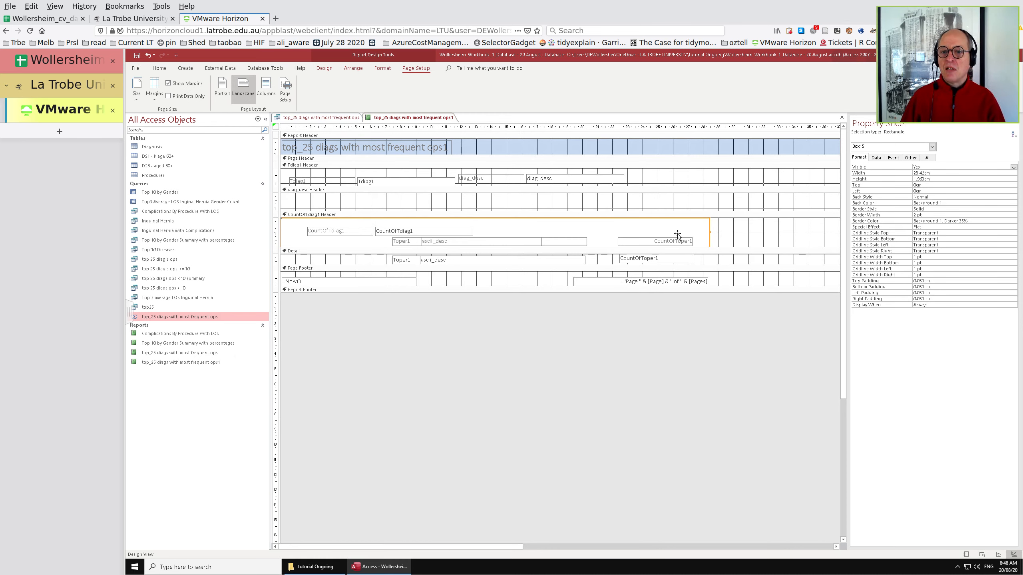
{"action": "key", "text": "Delete"}
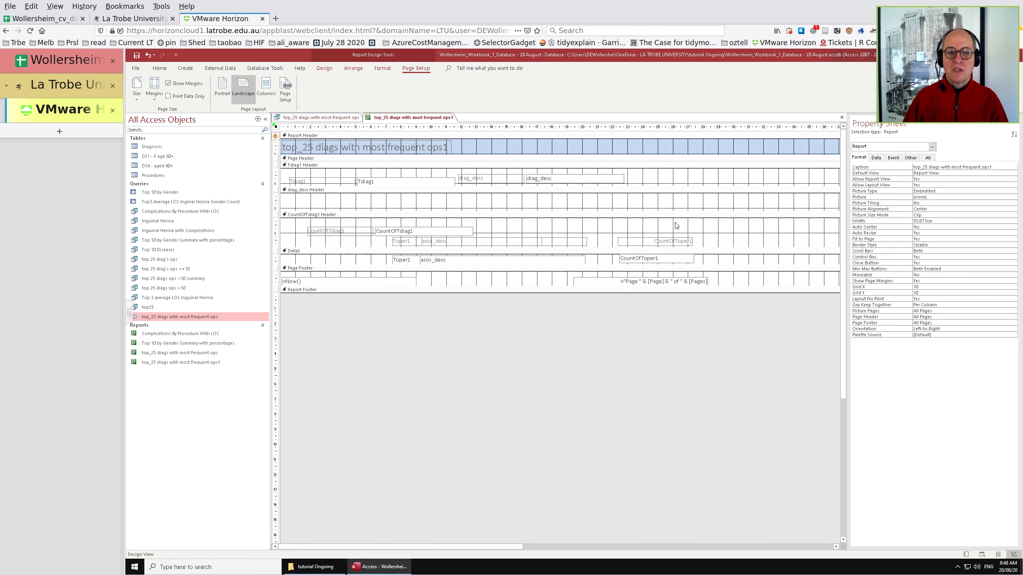
Move the CountOfTdiag1 label and field beside diag_desc, and the Toper1, ascii_desc and CountOfToper1 headings onto a second row of the enlarged Tdiag1 Header.
{"action": "left_click_drag", "start_coordinate": [291, 231], "coordinate": [433, 235]}
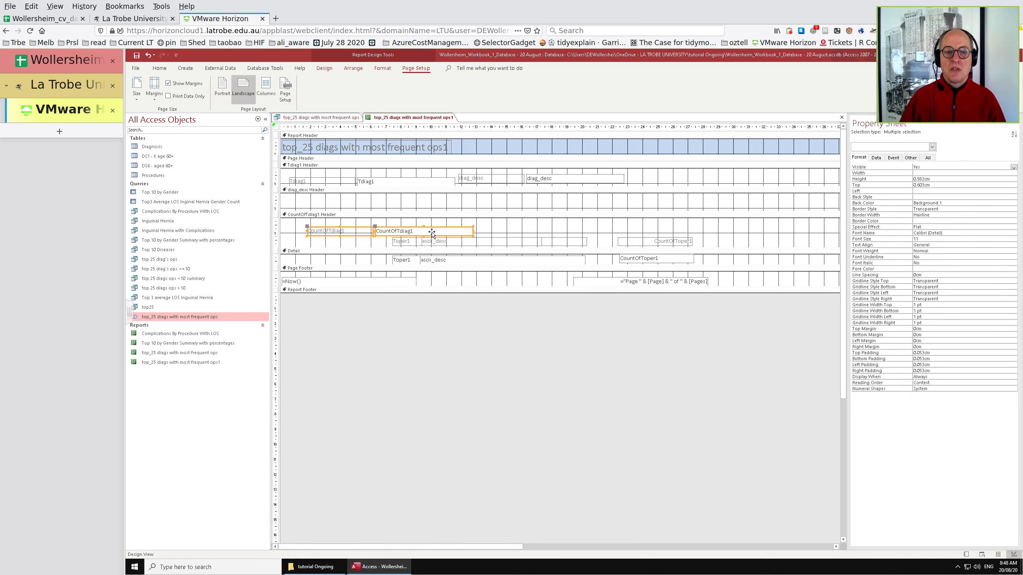
{"action": "left_click_drag", "start_coordinate": [577, 195], "coordinate": [754, 182]}
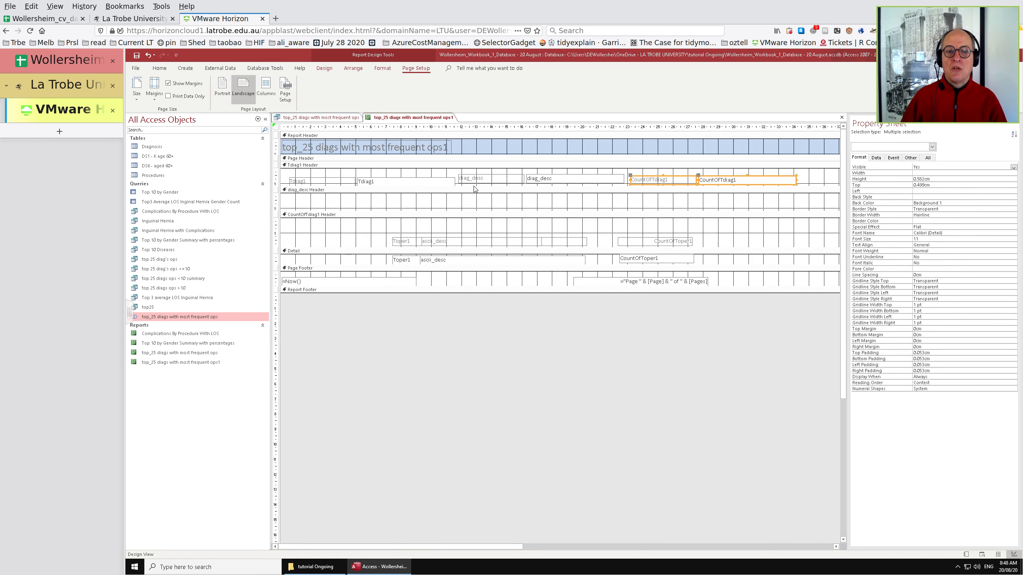
{"action": "left_click_drag", "start_coordinate": [474, 185], "coordinate": [469, 210]}
{"action": "left_click_drag", "start_coordinate": [686, 259], "coordinate": [358, 270]}
{"action": "left_click_drag", "start_coordinate": [429, 266], "coordinate": [362, 203]}
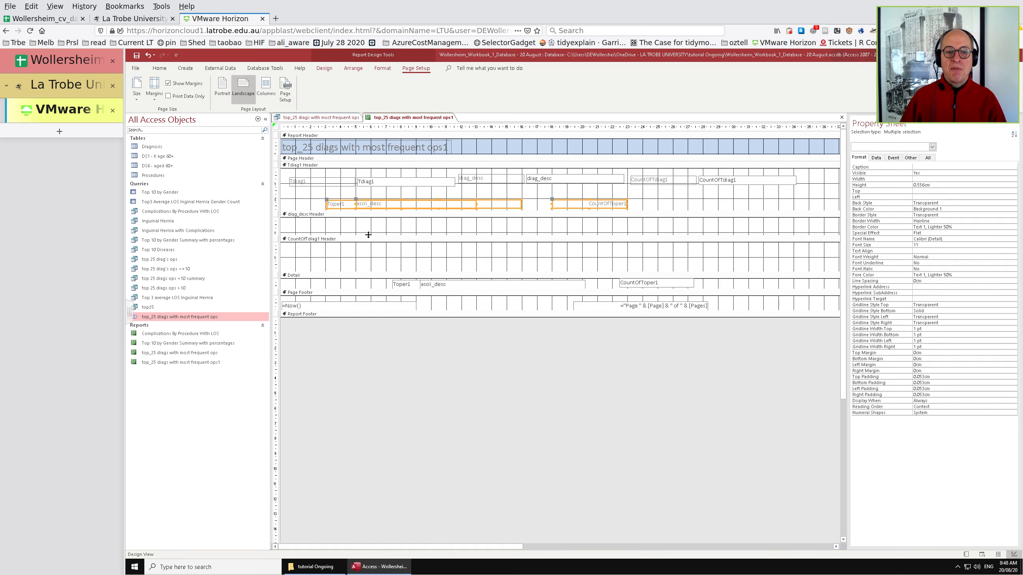
Collapse the empty diag_desc and CountOfTdiag1 headers, and tighten the Tdiag1 Header by raising its column headings and reducing its height.
{"action": "left_click_drag", "start_coordinate": [370, 226], "coordinate": [370, 218]}
{"action": "left_click_drag", "start_coordinate": [387, 254], "coordinate": [388, 223]}
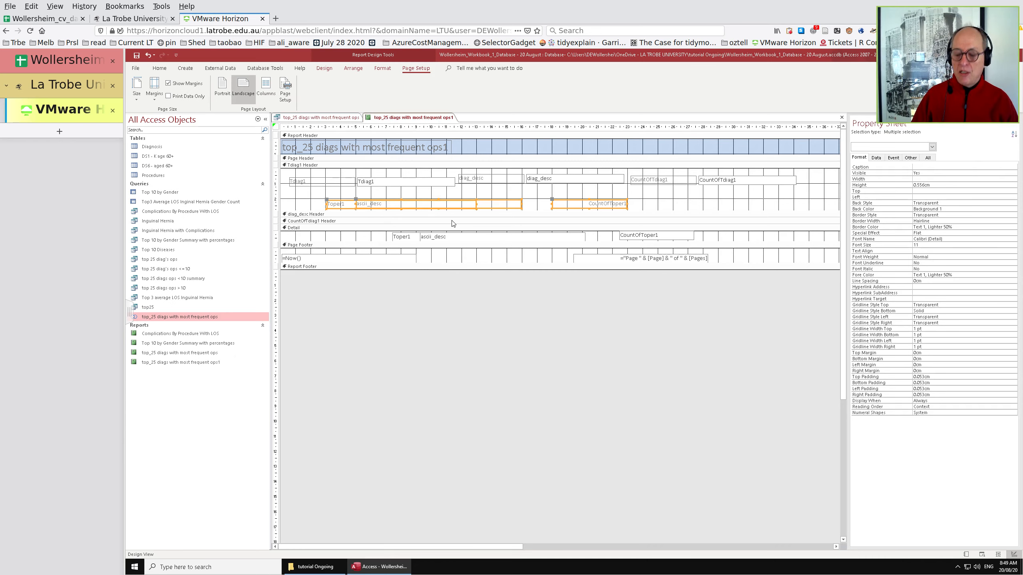
{"action": "key", "text": "Up"}
{"action": "key", "text": "Up"}
{"action": "key", "text": "Up"}
{"action": "key", "text": "Up"}
{"action": "key", "text": "Up"}
{"action": "key", "text": "Up"}
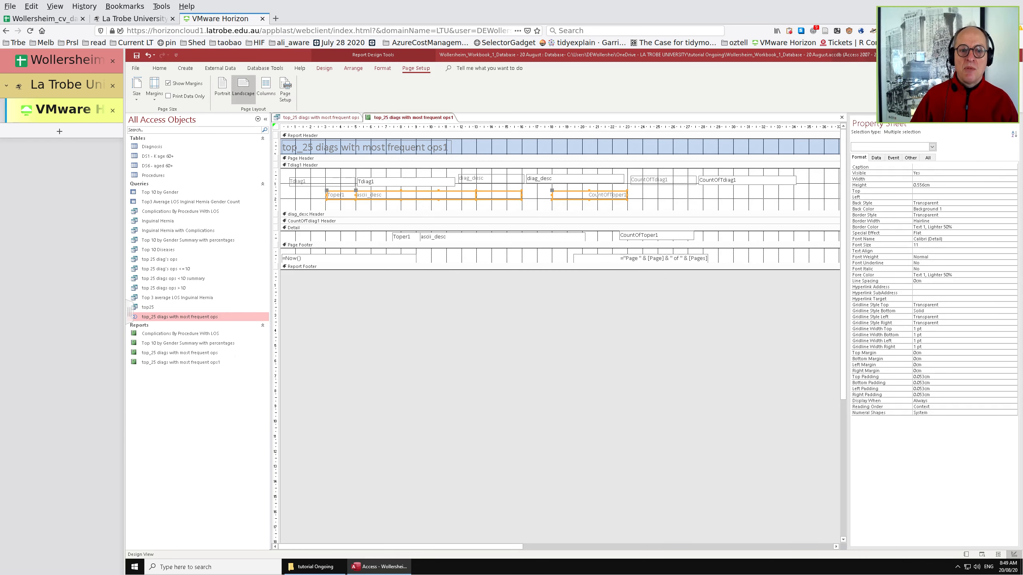
{"action": "left_click_drag", "start_coordinate": [468, 210], "coordinate": [469, 199]}
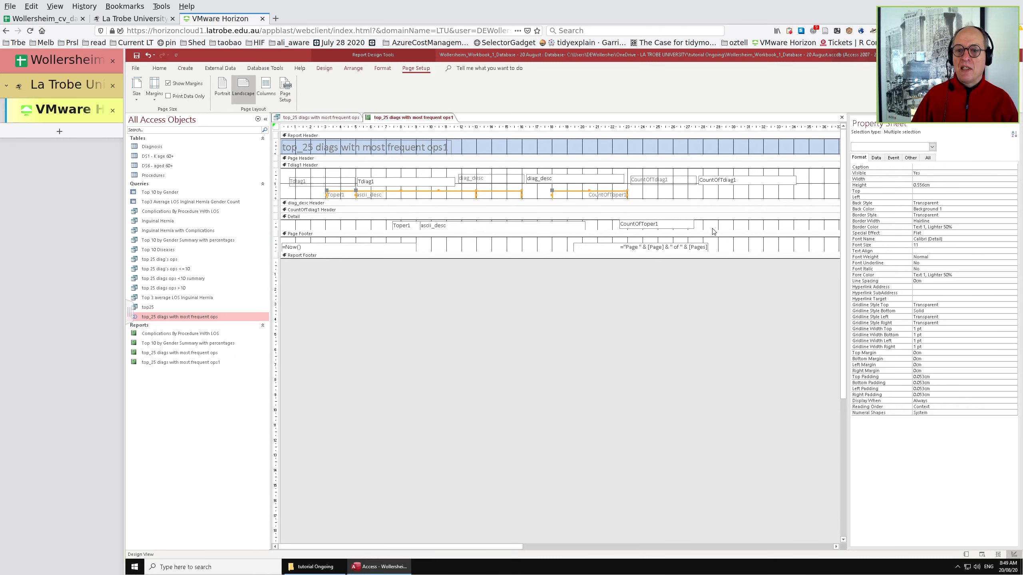
Shift the Toper1, ascii_desc and CountOfToper1 detail fields under their column headings and show the report in Layout View.
{"action": "left_click_drag", "start_coordinate": [730, 228], "coordinate": [333, 225]}
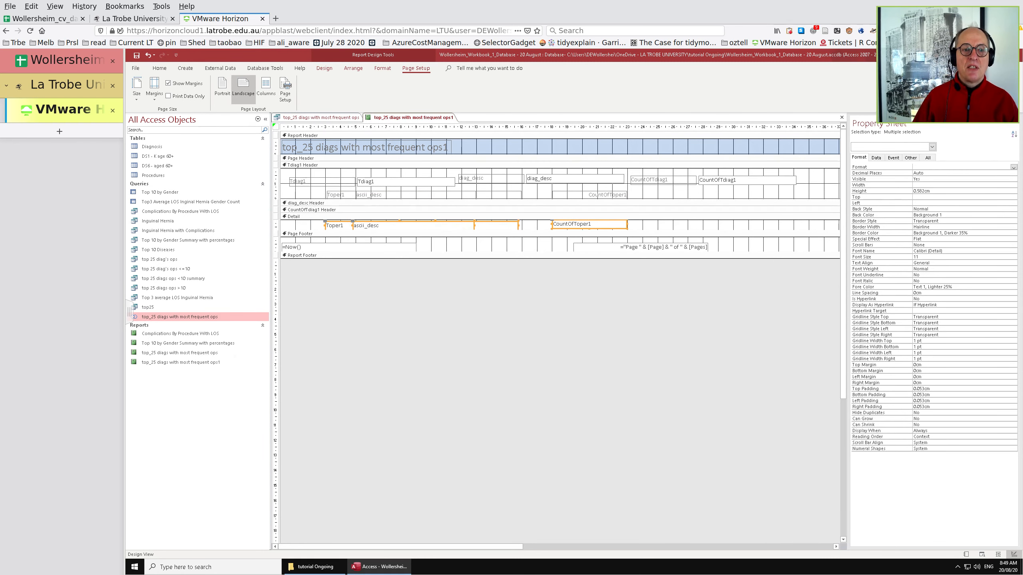
{"action": "left_click", "coordinate": [678, 366]}
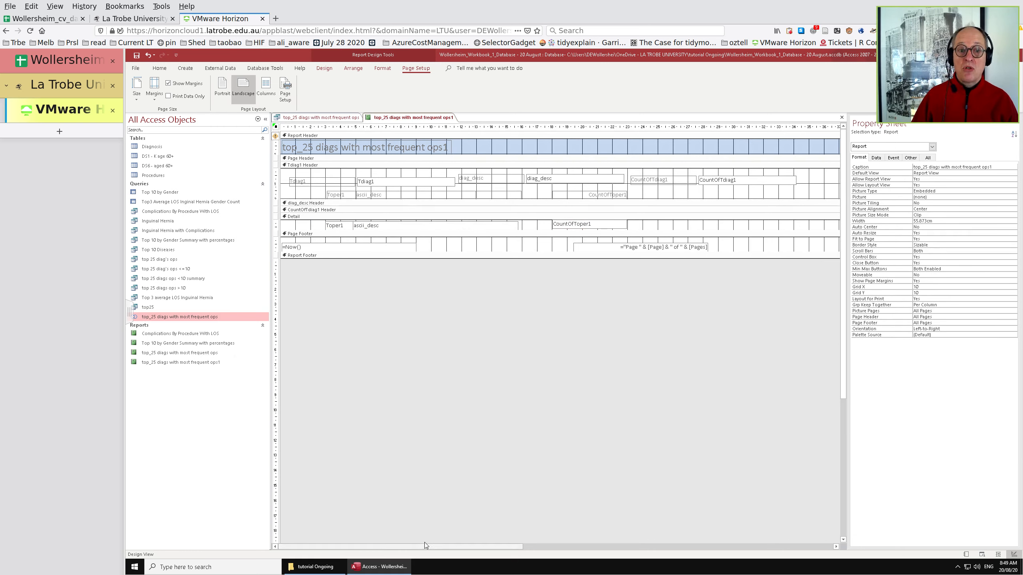
{"action": "left_click", "coordinate": [997, 555]}
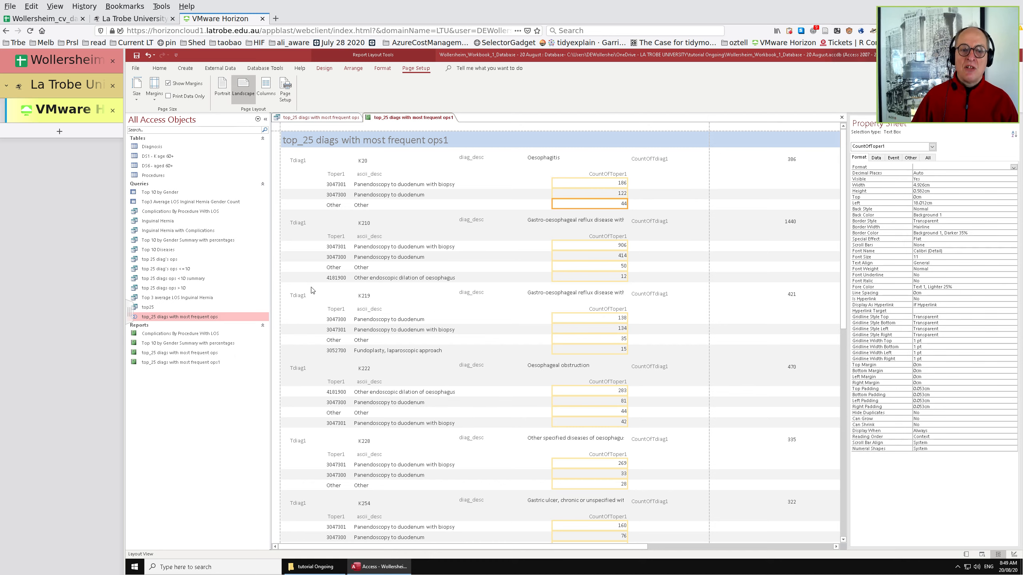
Remove the diag_desc and CountOfTdiag1 grouping levels from the report's grouping and sorting settings and return to Design View.
{"action": "left_click", "coordinate": [472, 292]}
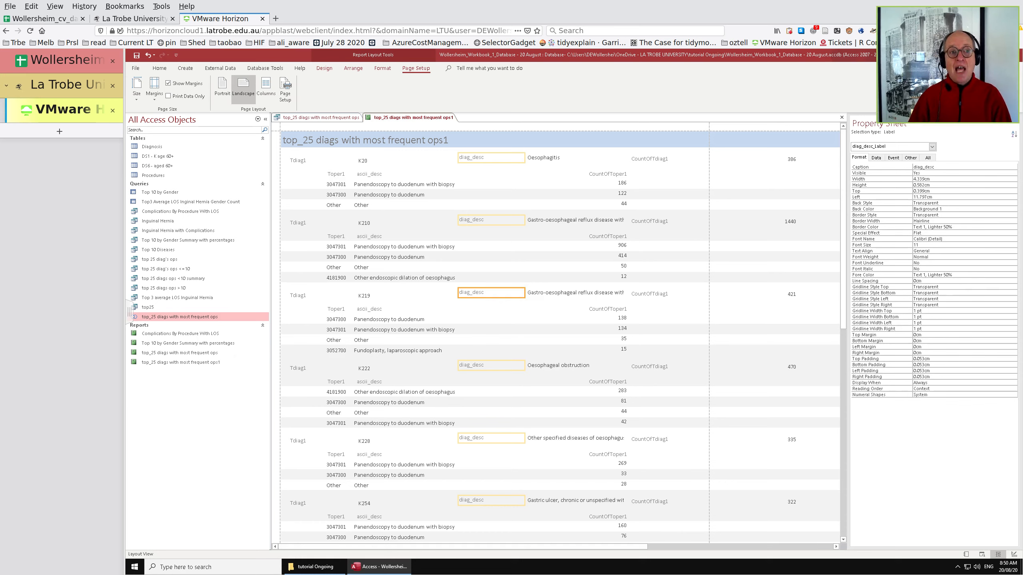
{"action": "left_click", "coordinate": [329, 69]}
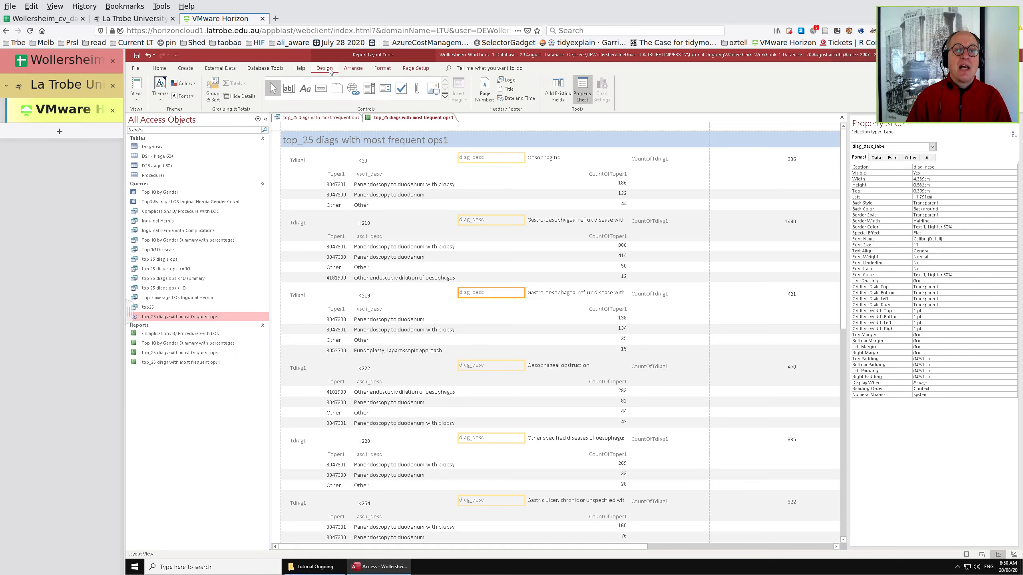
{"action": "left_click", "coordinate": [217, 89]}
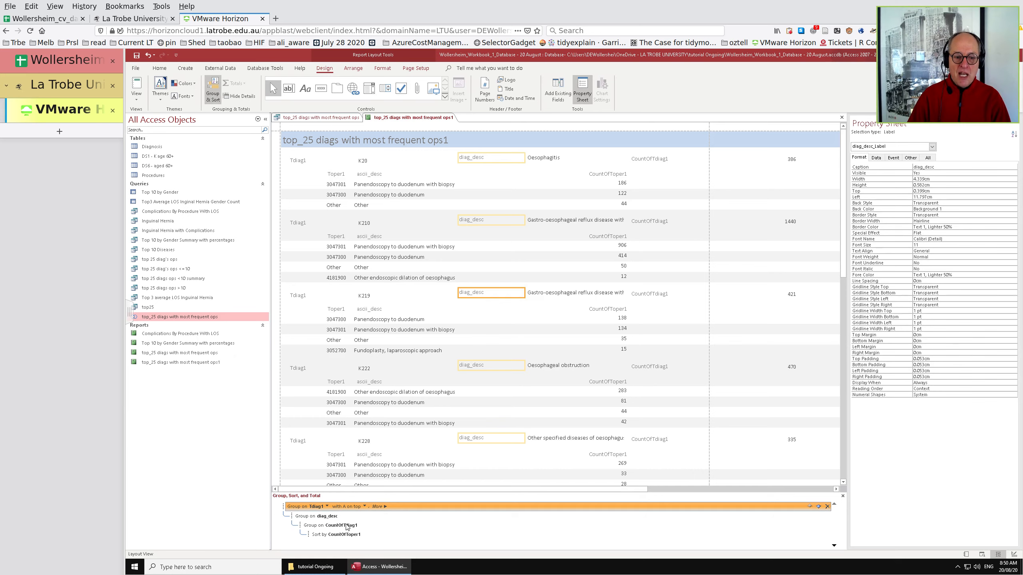
{"action": "left_click", "coordinate": [329, 517]}
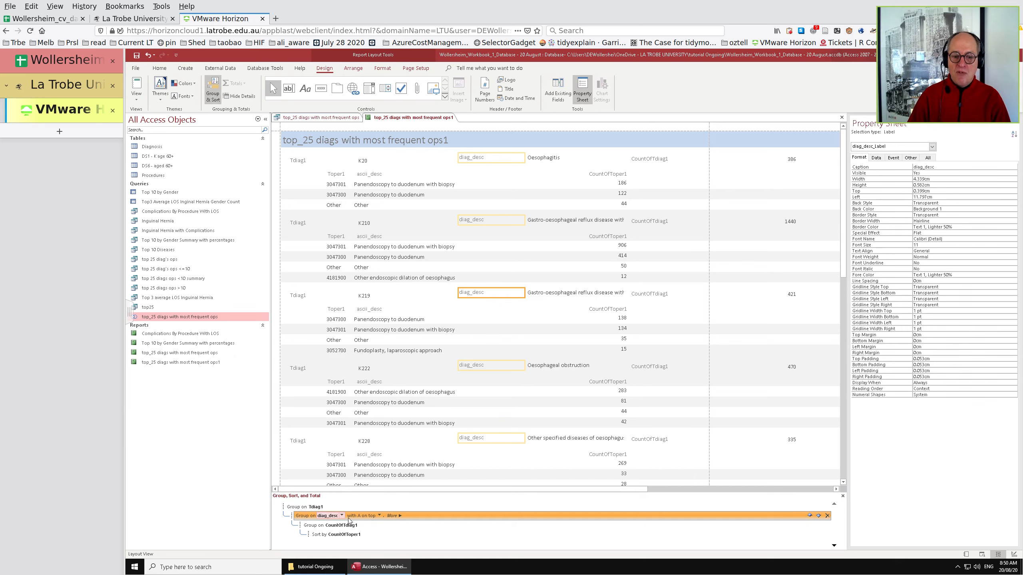
{"action": "left_click", "coordinate": [826, 517]}
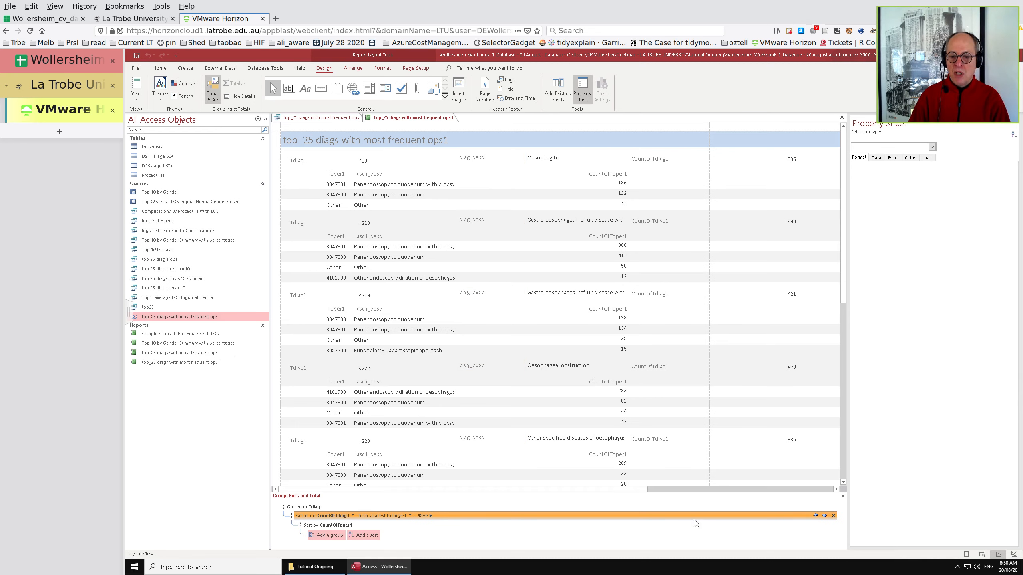
{"action": "left_click", "coordinate": [833, 516]}
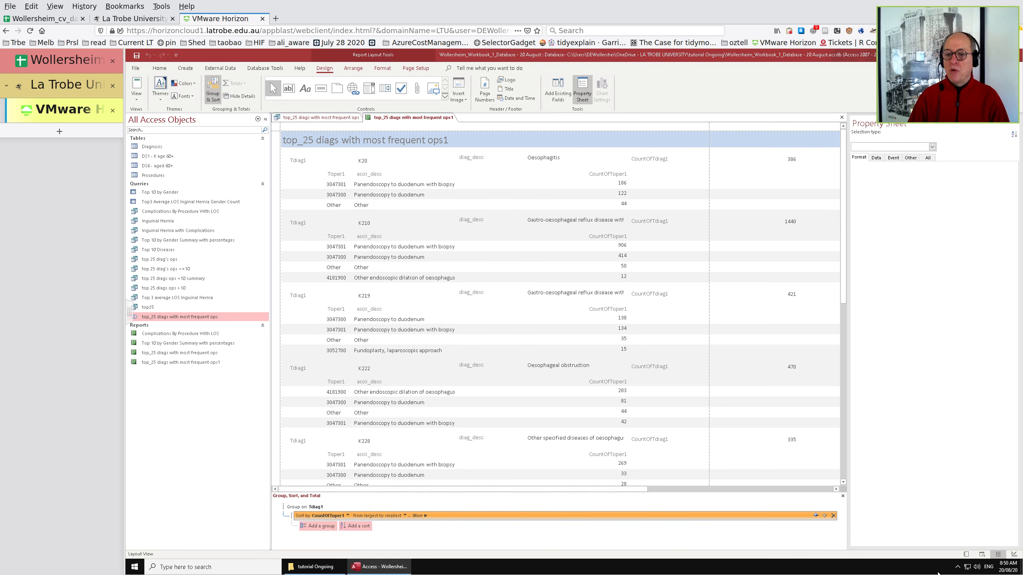
{"action": "left_click", "coordinate": [1014, 555]}
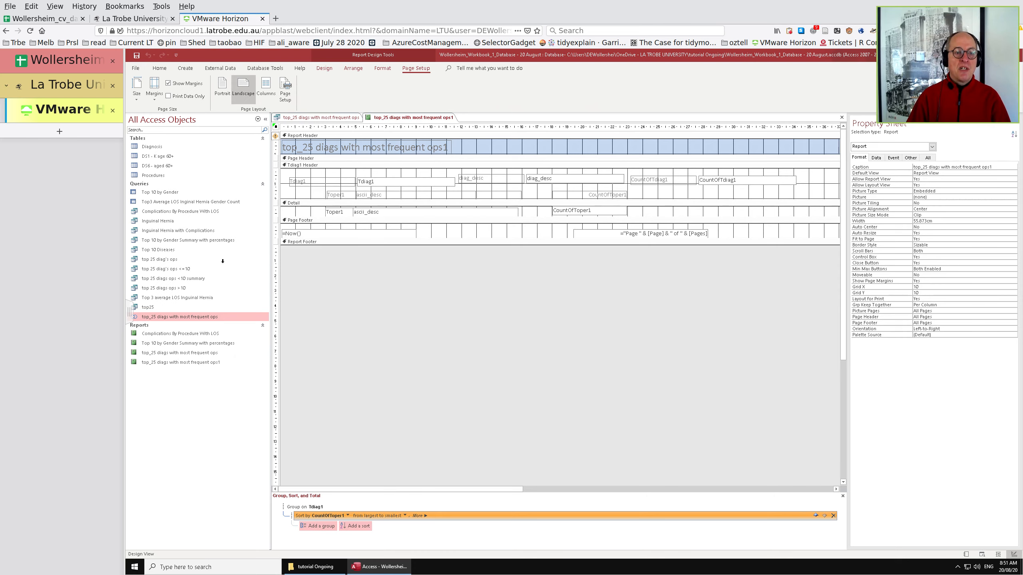
Create a basic tabular report directly from the "top_25 diags with most frequent ops" query.
{"action": "left_click", "coordinate": [314, 118]}
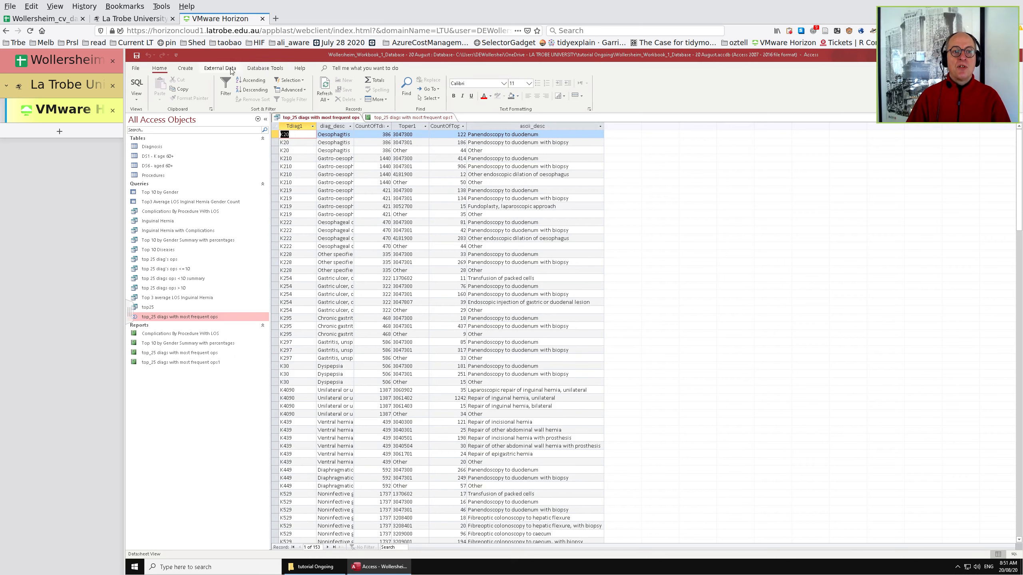
{"action": "left_click", "coordinate": [188, 68]}
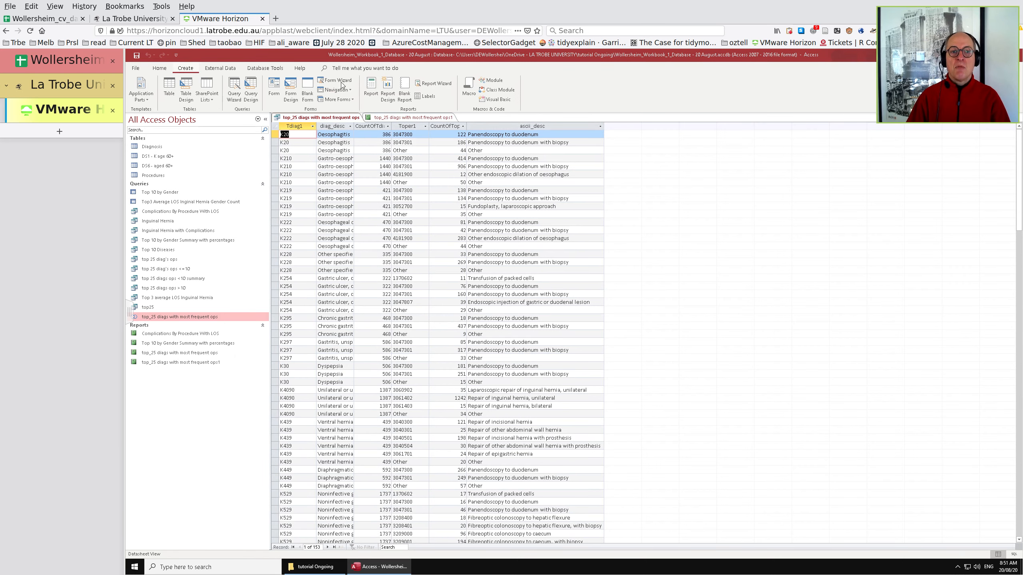
{"action": "left_click", "coordinate": [374, 93]}
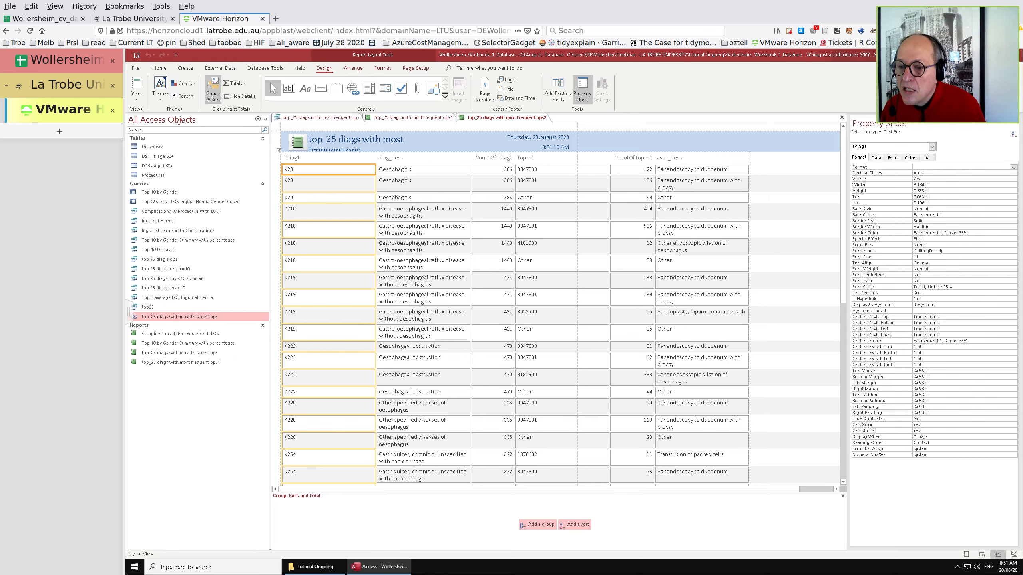
Set Hide Duplicates to Yes for the Tdiag1 field in the tabular report.
{"action": "left_click", "coordinate": [928, 419]}
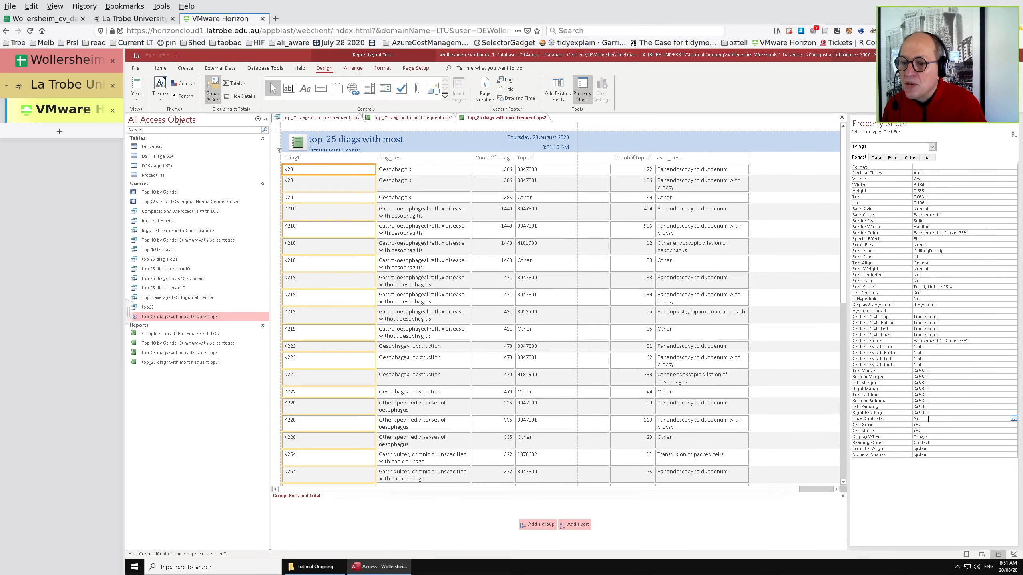
{"action": "left_click", "coordinate": [1013, 419]}
{"action": "left_click", "coordinate": [926, 425]}
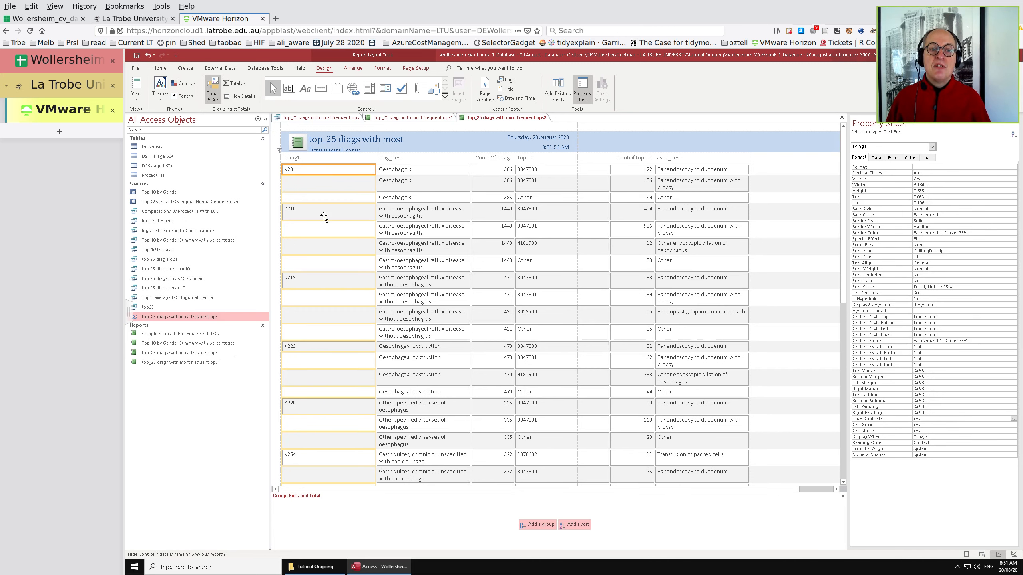
Set Hide Duplicates to Yes for the diag_desc and CountOfTdiag1 detail fields in the tabular report.
{"action": "left_click", "coordinate": [449, 171]}
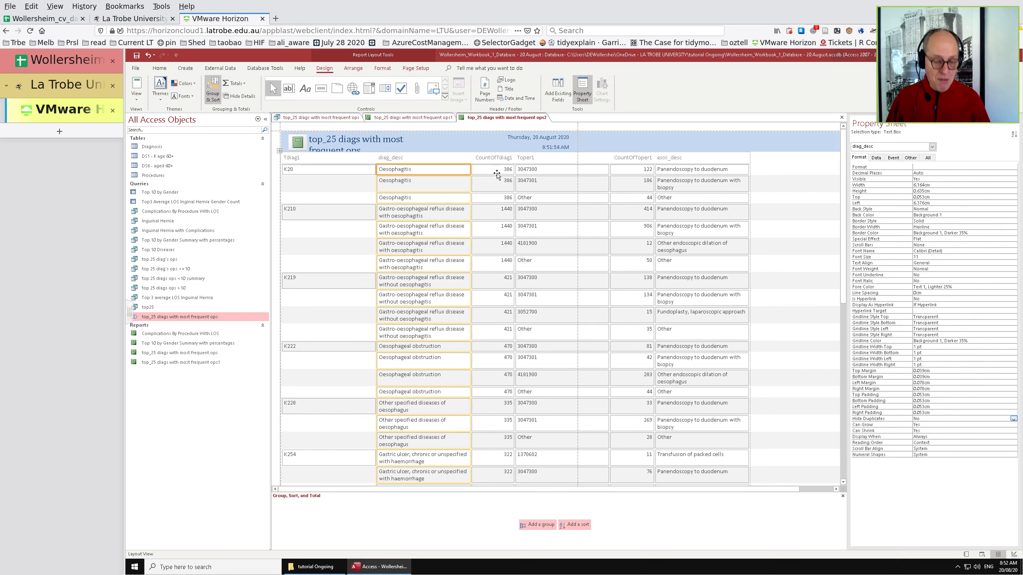
{"action": "left_click", "coordinate": [497, 174], "text": "shift"}
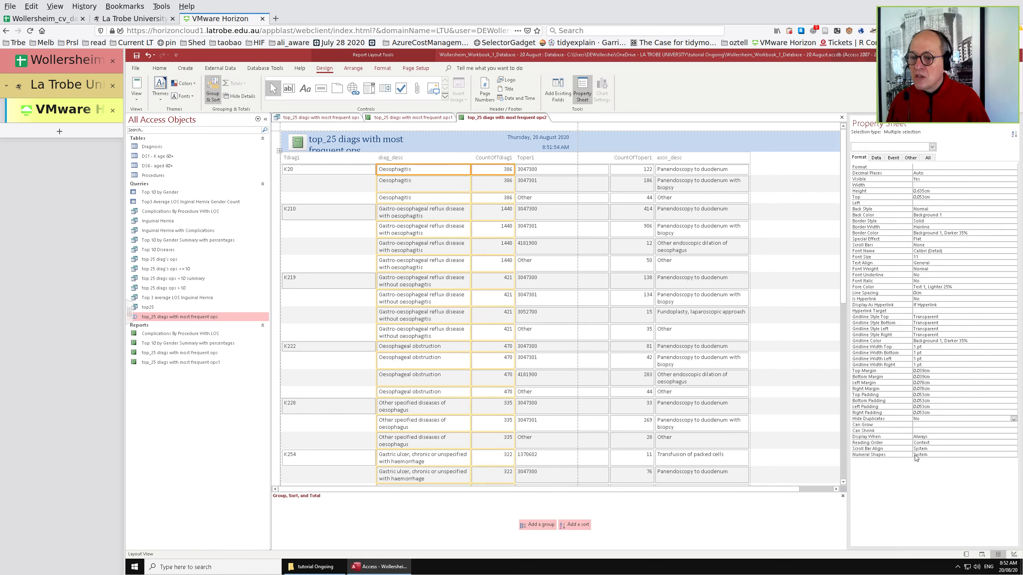
{"action": "left_click", "coordinate": [1013, 420]}
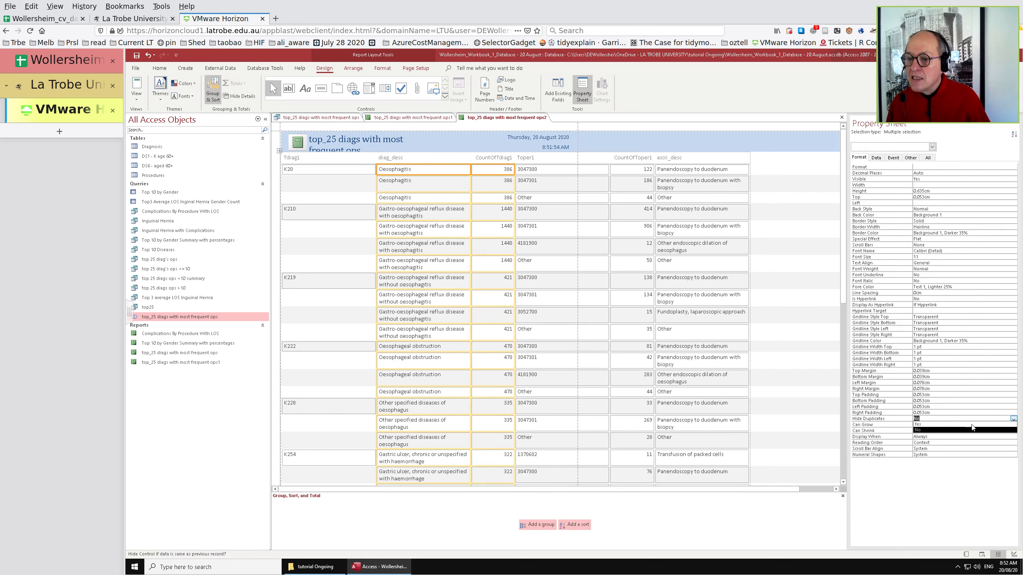
{"action": "left_click", "coordinate": [968, 424]}
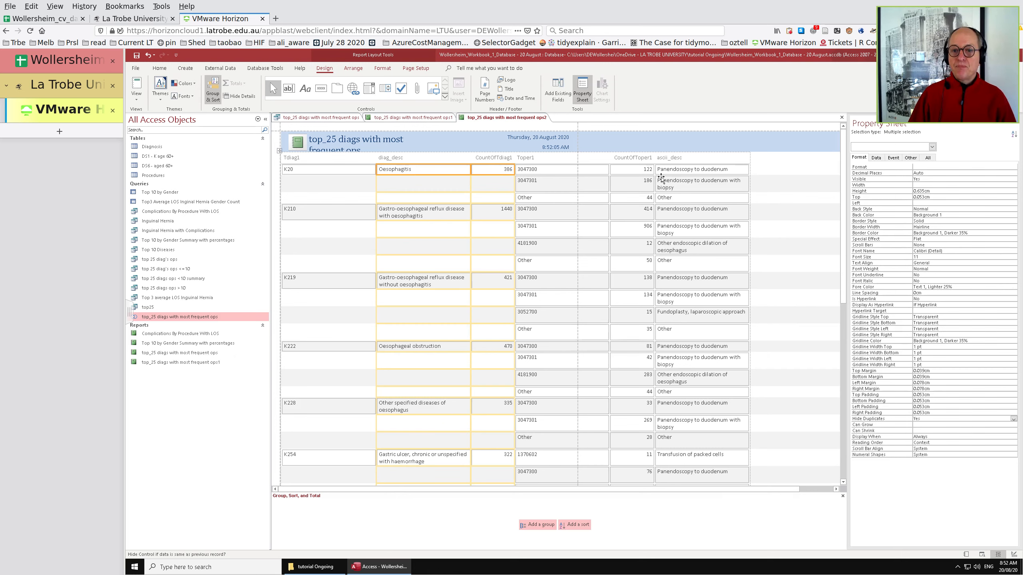
Set the width of the Tdiag1 and CountOfTdiag1 detail fields together to 1 cm.
{"action": "left_click", "coordinate": [322, 158]}
{"action": "left_click", "coordinate": [429, 157], "text": "shift"}
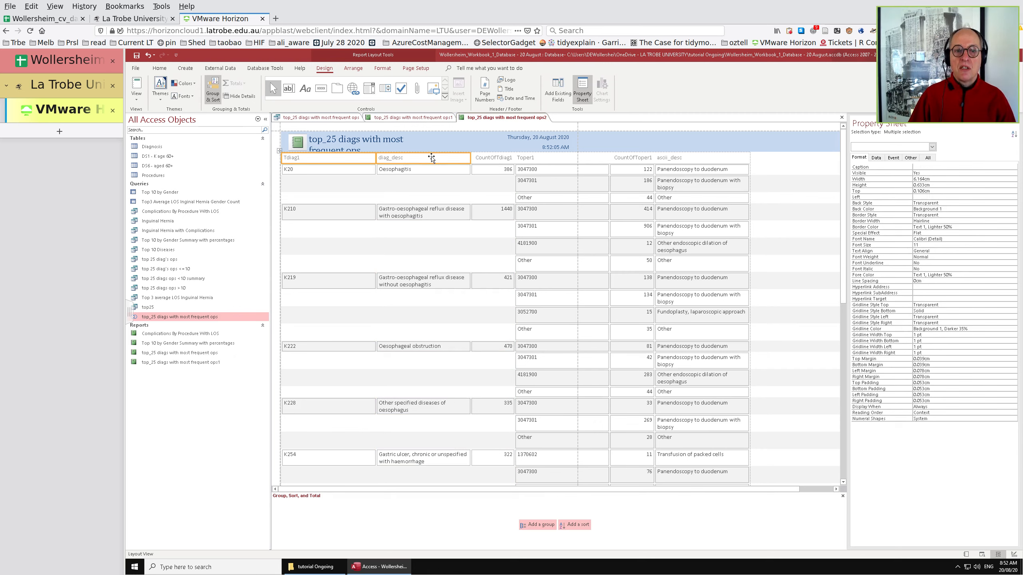
{"action": "left_click", "coordinate": [494, 159]}
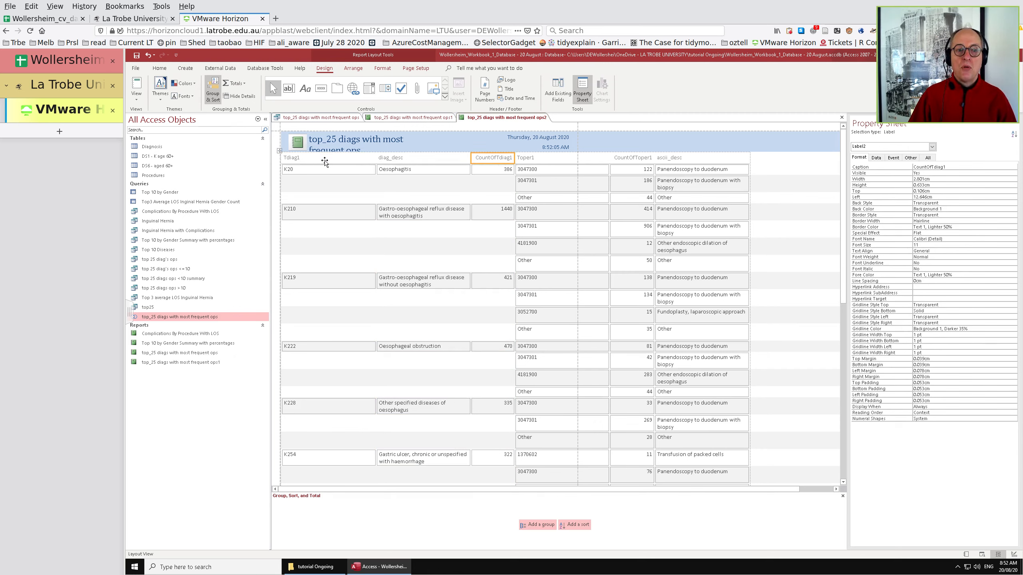
{"action": "left_click", "coordinate": [325, 160], "text": "shift"}
{"action": "left_click", "coordinate": [324, 159]}
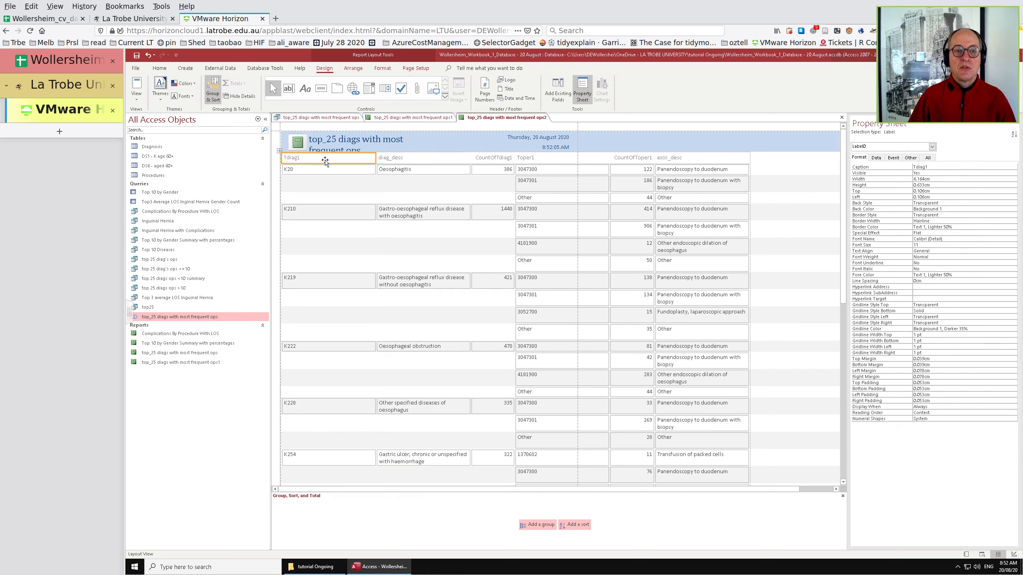
{"action": "left_click", "coordinate": [495, 158]}
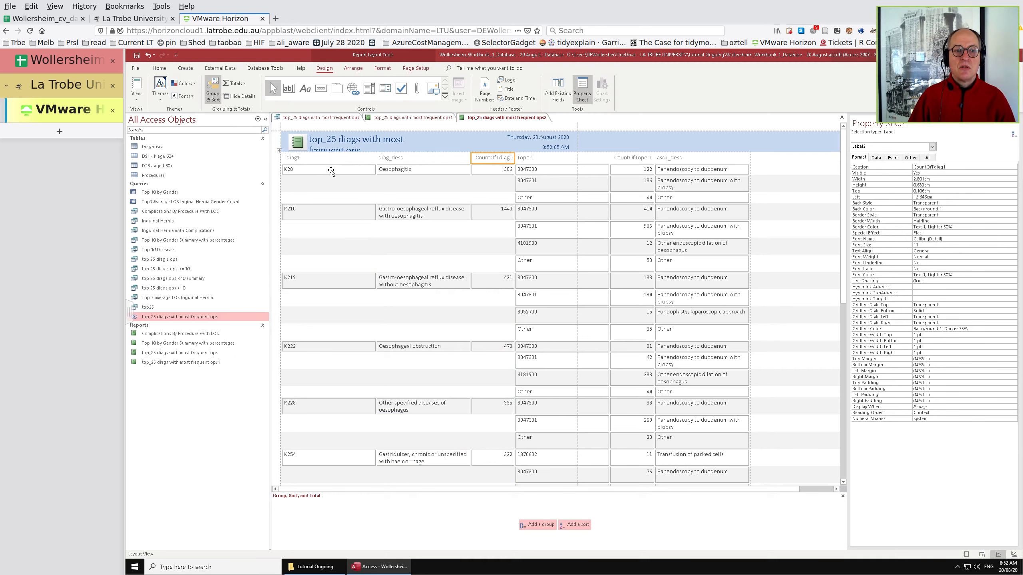
{"action": "left_click", "coordinate": [503, 173]}
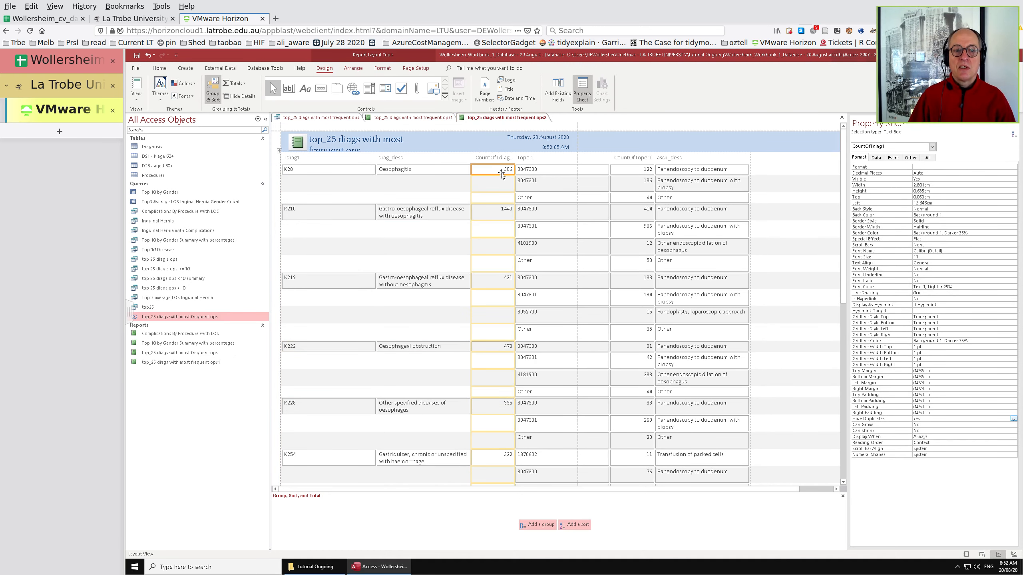
{"action": "left_click", "coordinate": [359, 171], "text": "ctrl"}
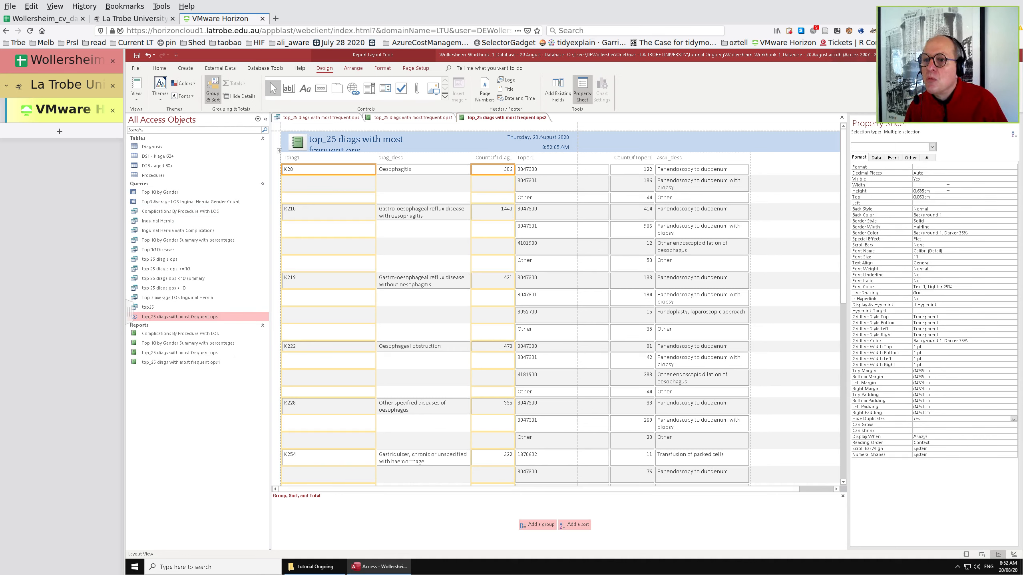
{"action": "left_click", "coordinate": [1010, 183]}
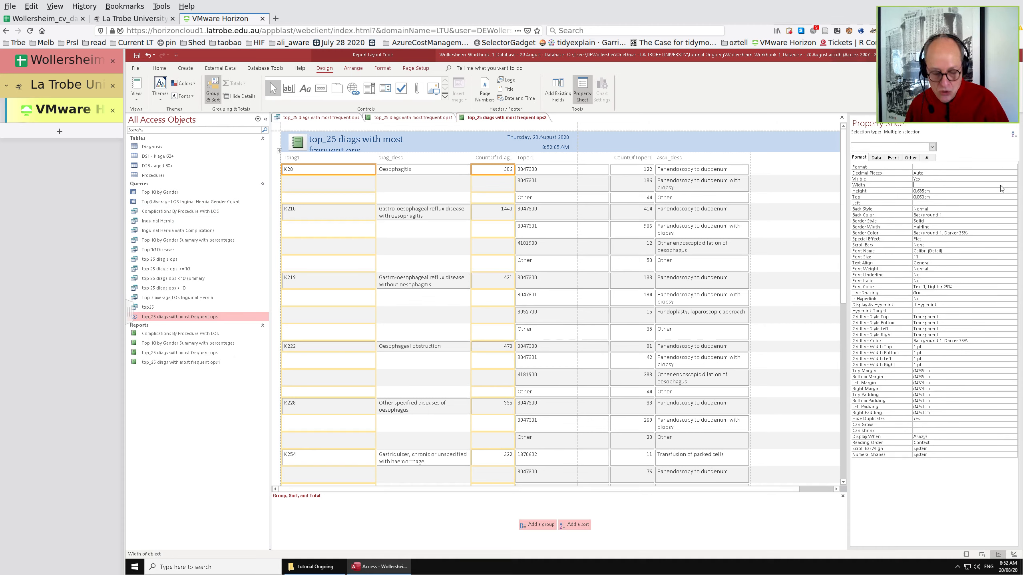
{"action": "type", "text": "1"}
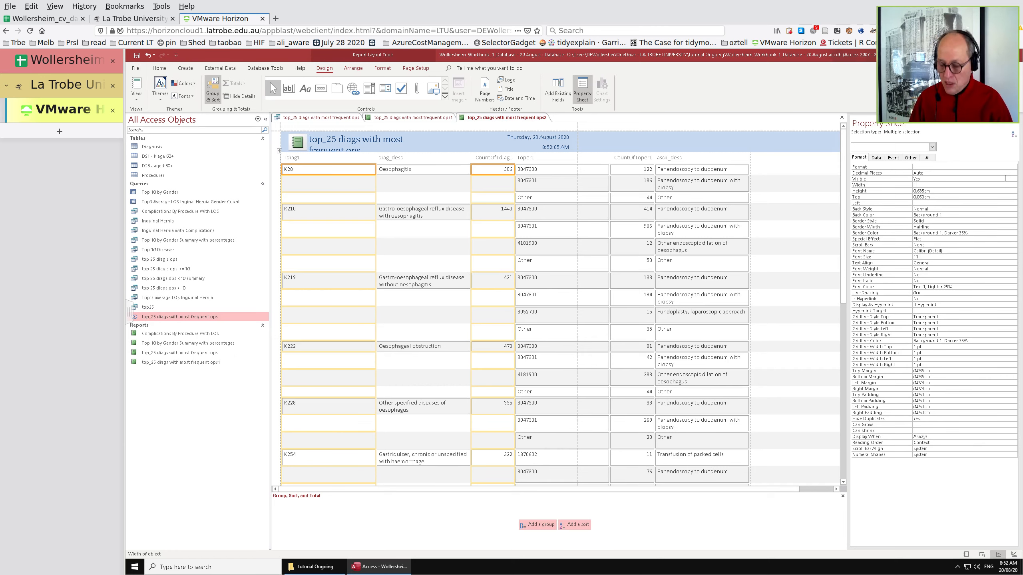
{"action": "key", "text": "Return"}
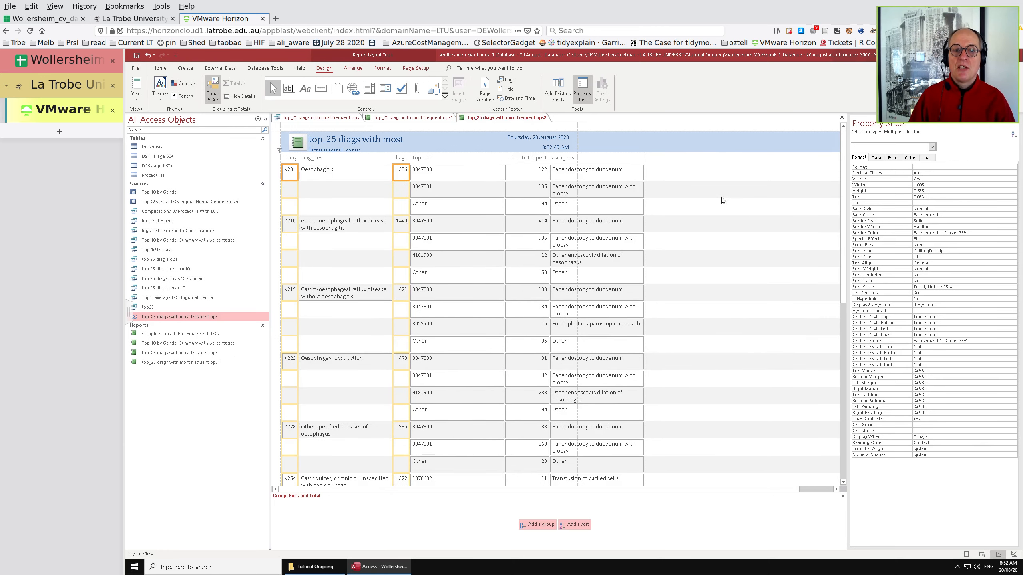
Set the width of the Toper1 detail field to 1.501 cm.
{"action": "left_click", "coordinate": [476, 172]}
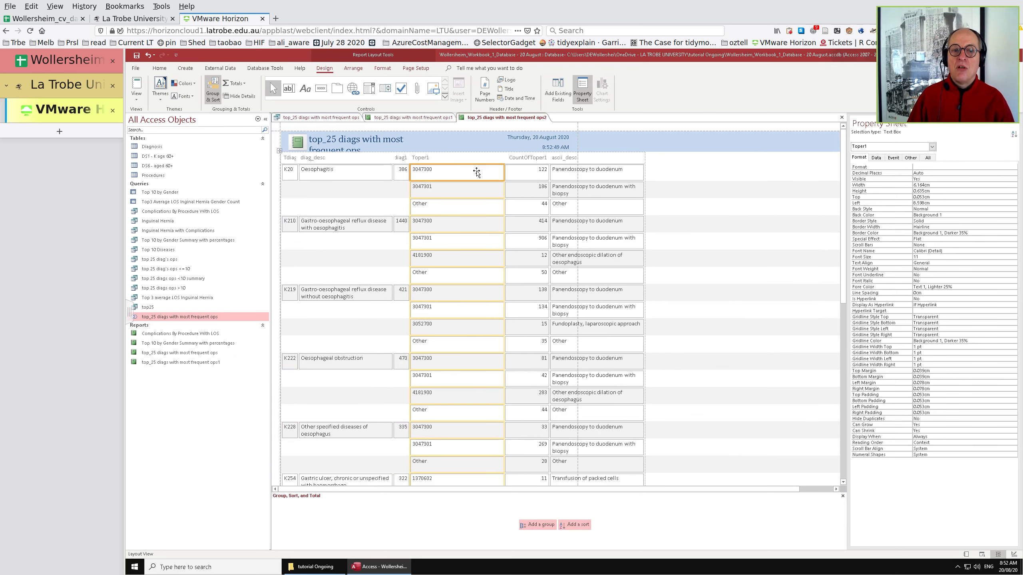
{"action": "left_click", "coordinate": [957, 185]}
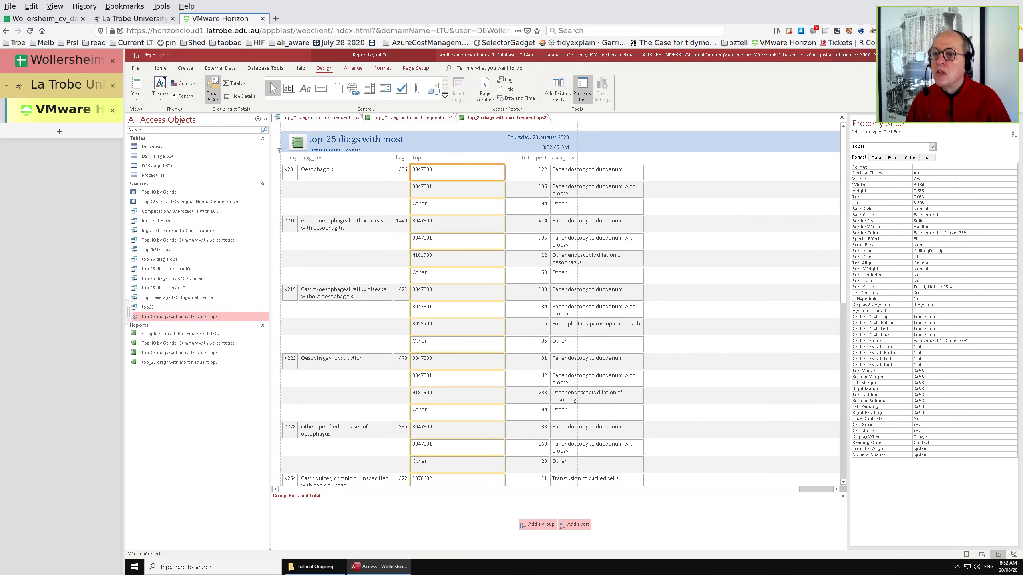
{"action": "double_click", "coordinate": [957, 186]}
{"action": "key", "text": "BackSpace"}
{"action": "key", "text": "BackSpace"}
{"action": "key", "text": "BackSpace"}
{"action": "type", "text": "1"}
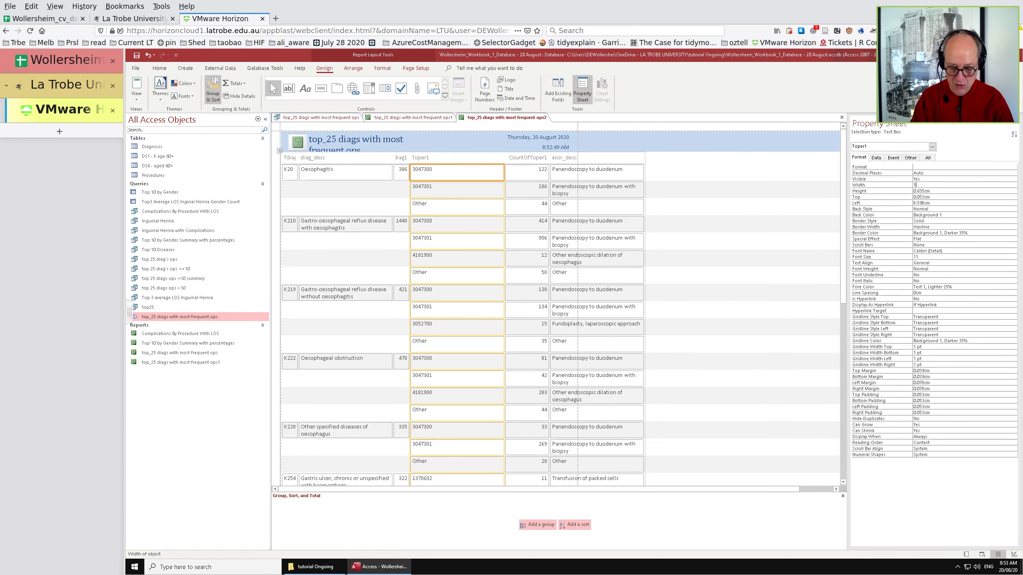
{"action": "type", "text": ".501cm"}
{"action": "key", "text": "Return"}
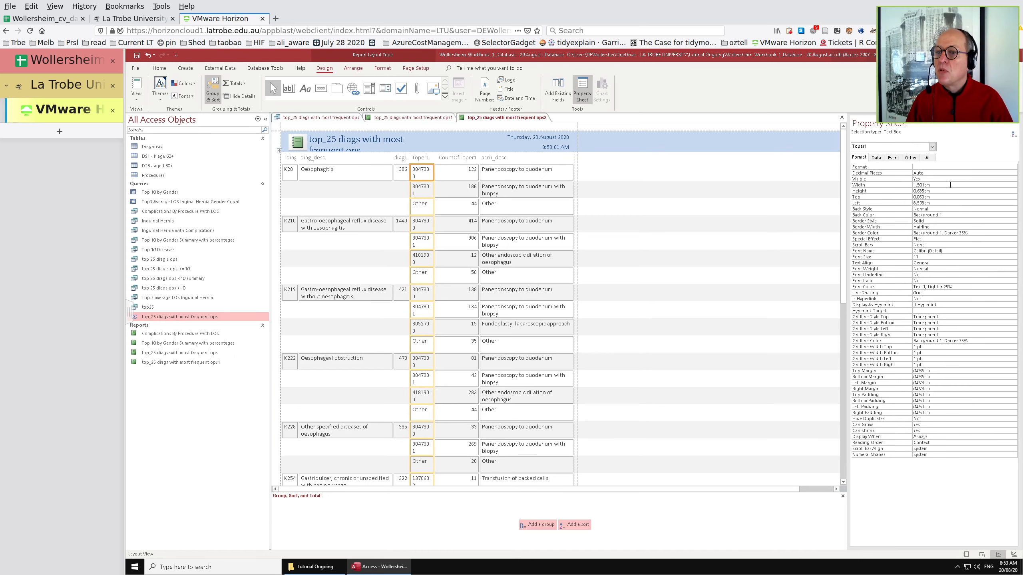
Widen the Toper1 detail field to 2 cm so that its procedure codes fit on one line.
{"action": "left_click", "coordinate": [950, 185]}
{"action": "key", "text": "BackSpace"}
{"action": "key", "text": "BackSpace"}
{"action": "key", "text": "BackSpace"}
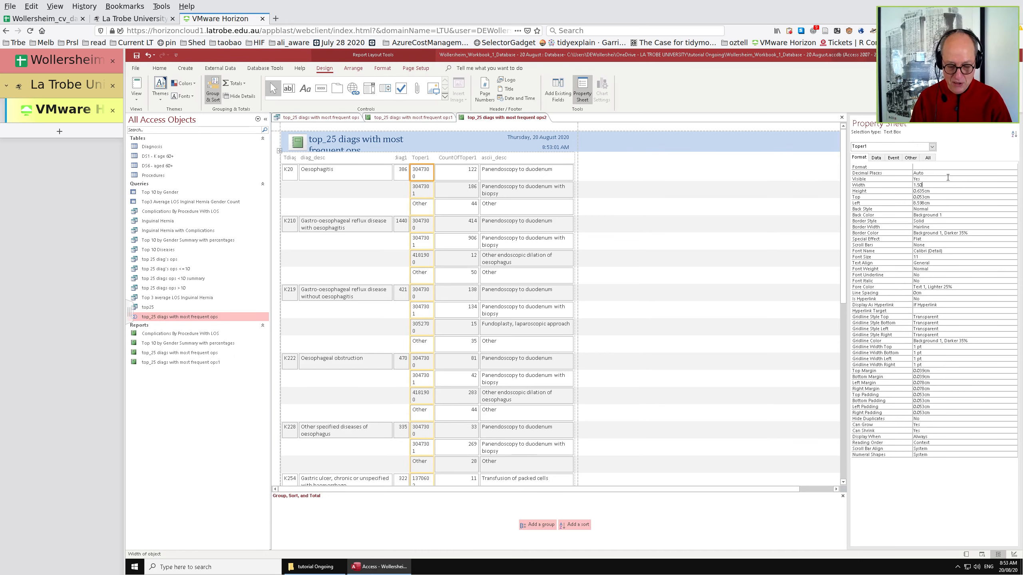
{"action": "key", "text": "BackSpace"}
{"action": "key", "text": "BackSpace"}
{"action": "key", "text": "BackSpace"}
{"action": "key", "text": "BackSpace"}
{"action": "type", "text": "2"}
{"action": "key", "text": "Return"}
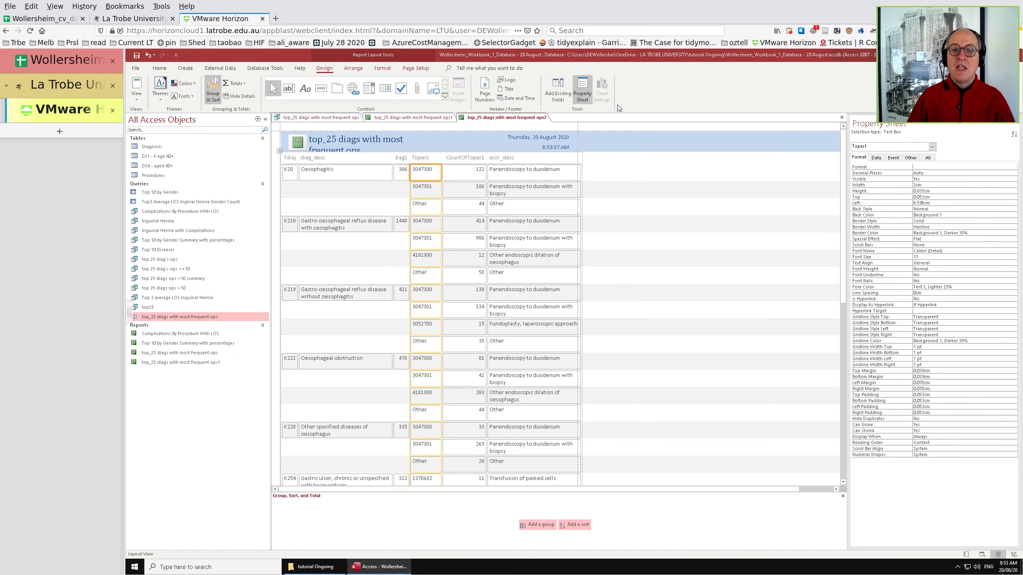
Place the CountOfToper1 detail column after ascii_desc and shift both back to close the gap beside Toper1.
{"action": "left_click", "coordinate": [473, 160]}
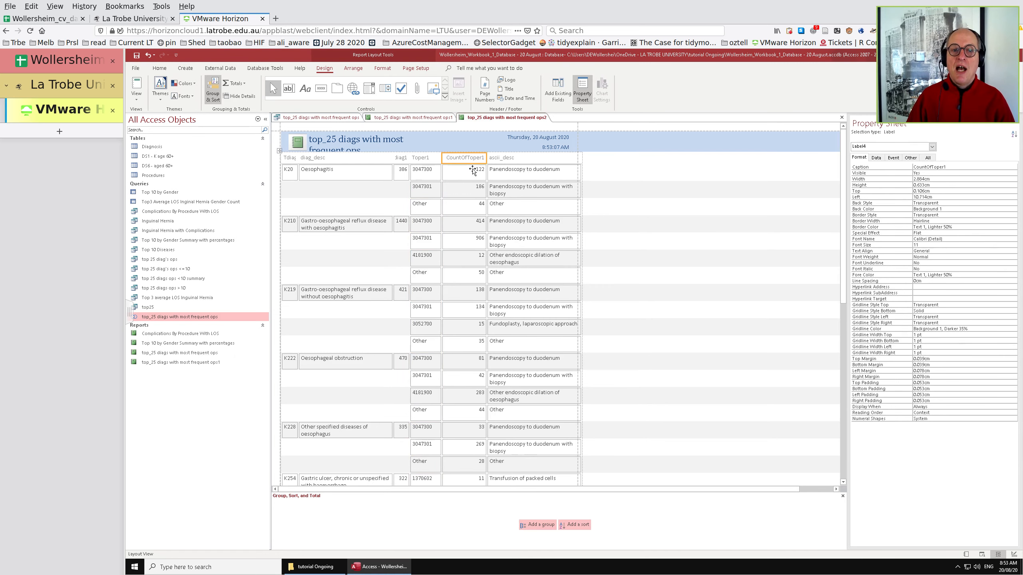
{"action": "left_click", "coordinate": [474, 170]}
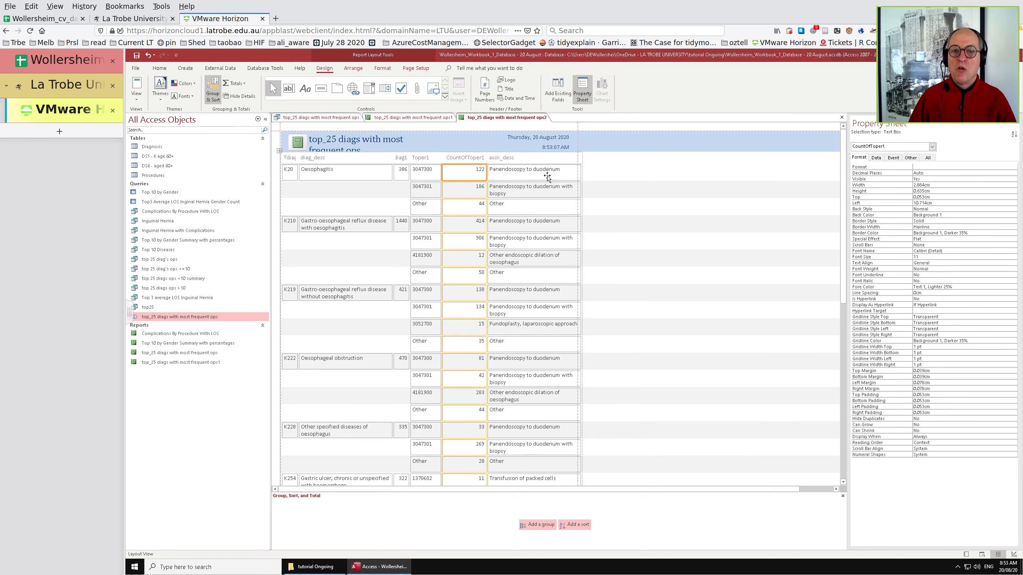
{"action": "mouse_move", "coordinate": [588, 178]}
{"action": "left_mouse_down"}
{"action": "mouse_move", "coordinate": [597, 183]}
{"action": "mouse_move", "coordinate": [580, 185]}
{"action": "left_mouse_up"}
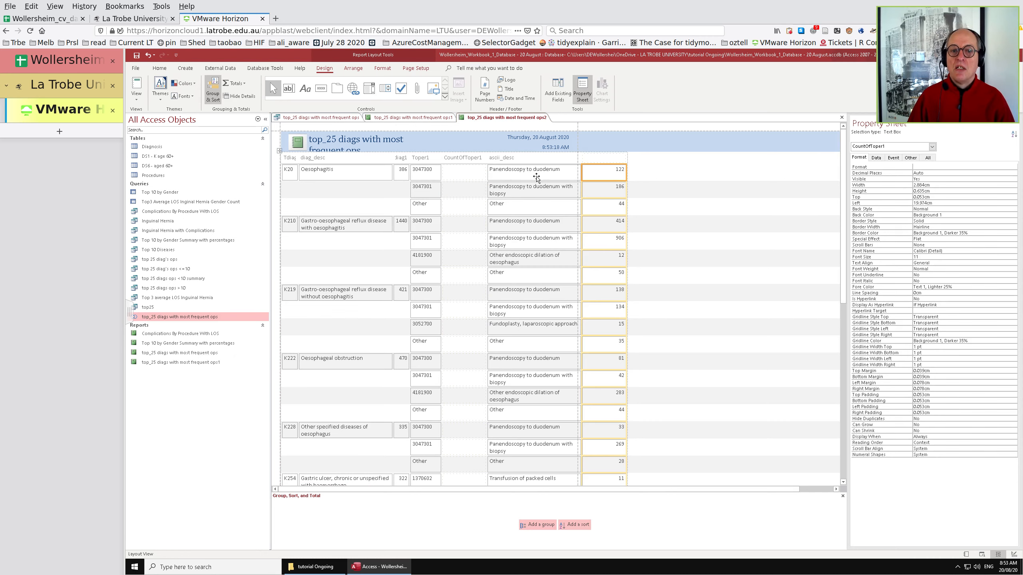
{"action": "left_click", "coordinate": [537, 175], "text": "ctrl"}
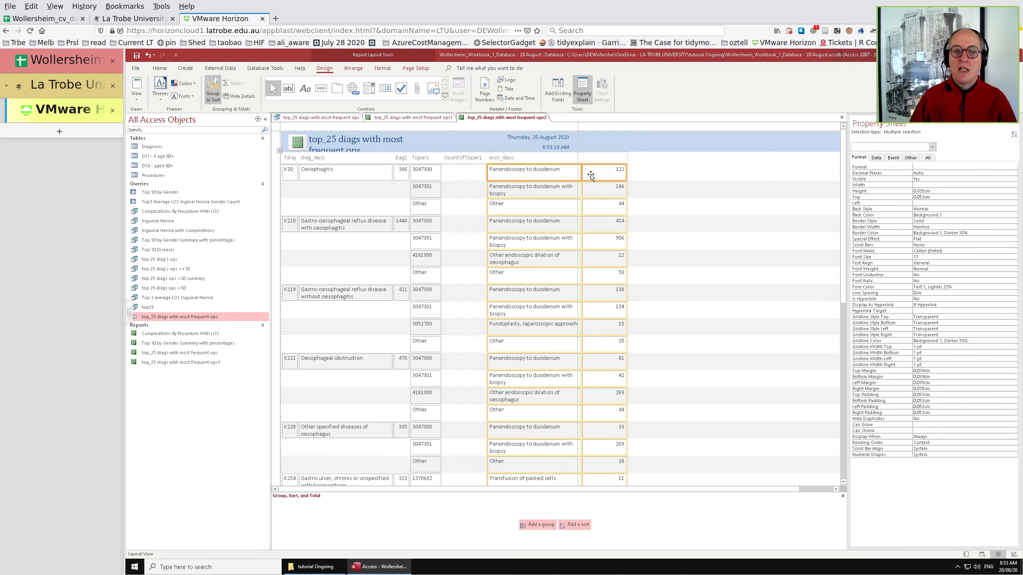
{"action": "left_click_drag", "start_coordinate": [522, 174], "coordinate": [471, 178]}
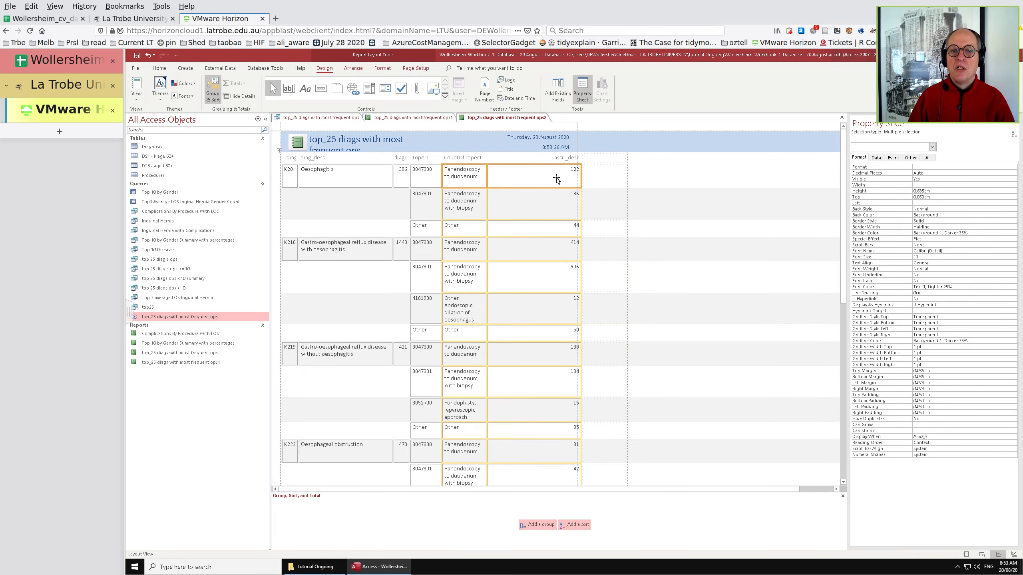
{"action": "left_click", "coordinate": [647, 186]}
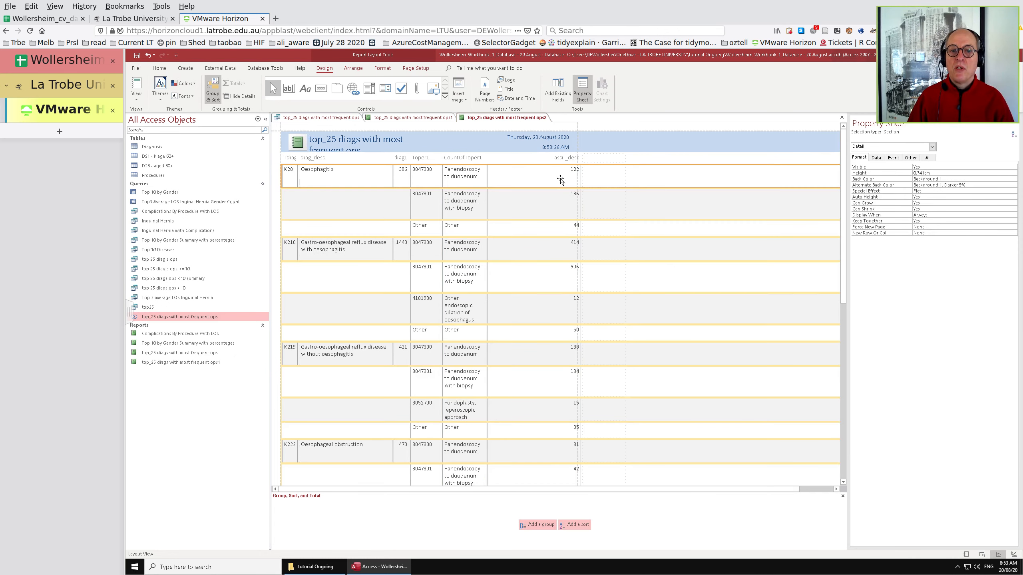
{"action": "left_click", "coordinate": [511, 177]}
{"action": "left_click", "coordinate": [343, 224]}
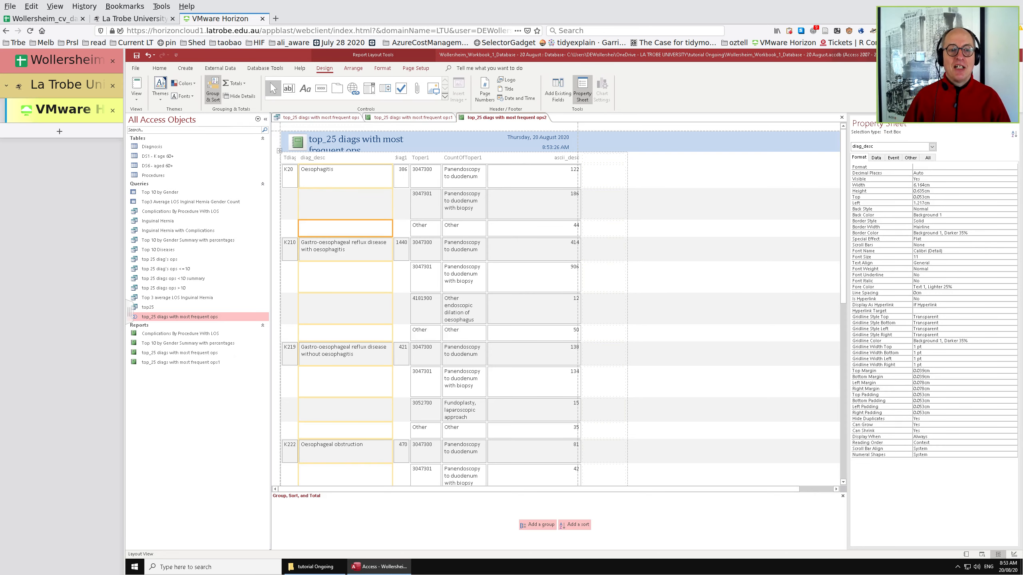
Create a new query in Design View with the "top_25 diags with most frequent ops" query as its only source.
{"action": "left_click", "coordinate": [320, 118]}
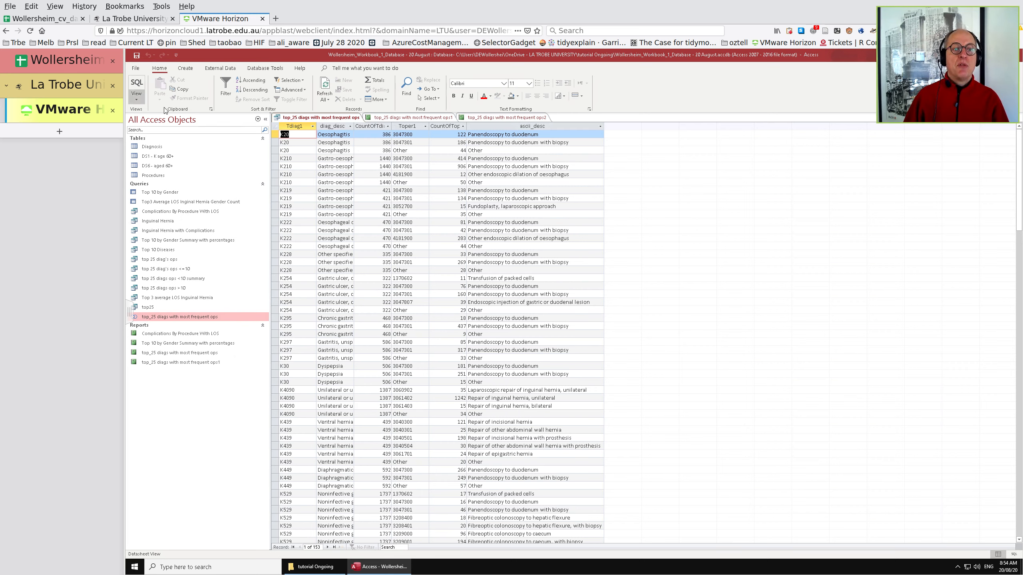
{"action": "left_click", "coordinate": [188, 71]}
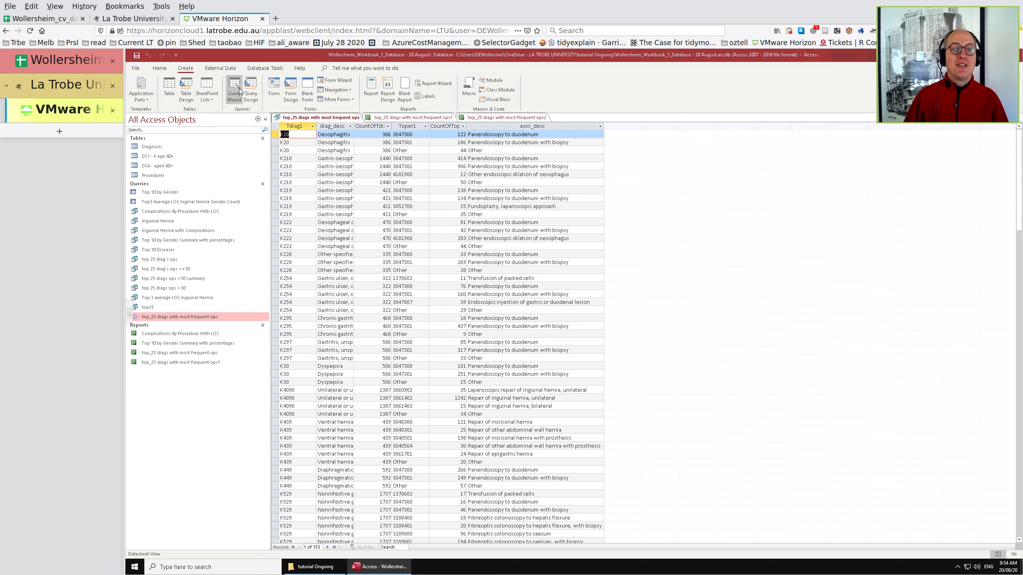
{"action": "left_click", "coordinate": [251, 89]}
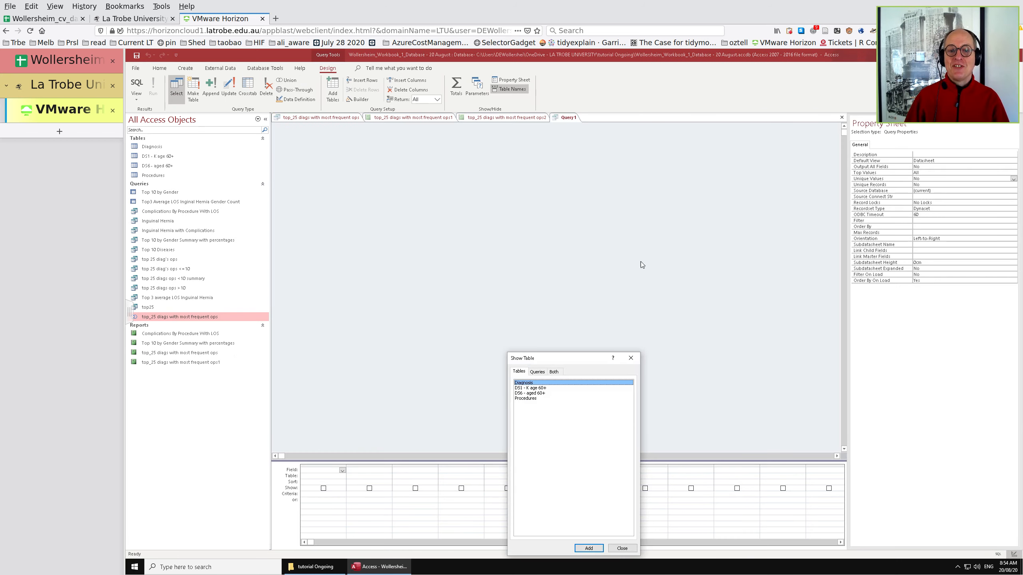
{"action": "left_click", "coordinate": [630, 358]}
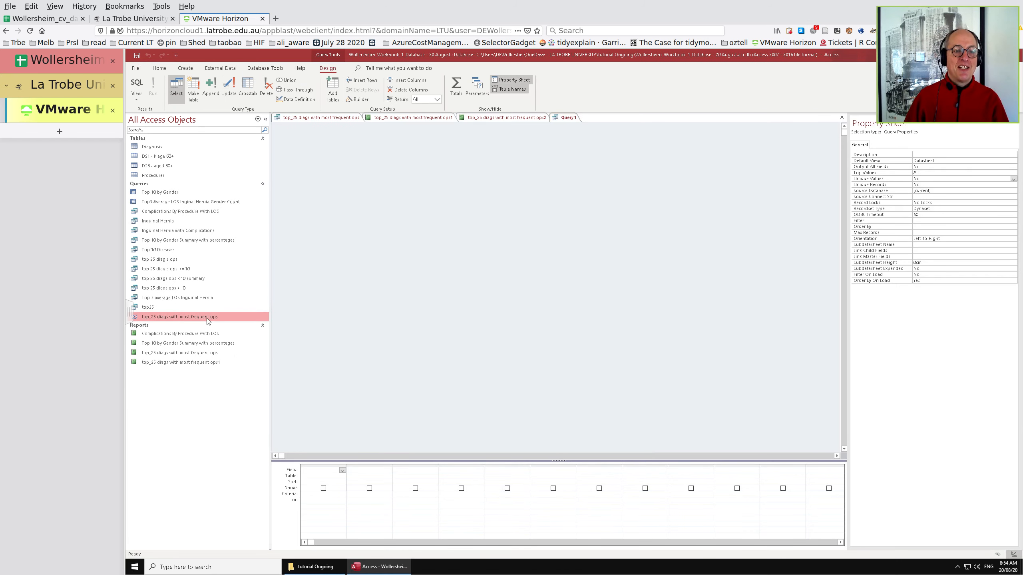
{"action": "left_click_drag", "start_coordinate": [179, 317], "coordinate": [419, 174]}
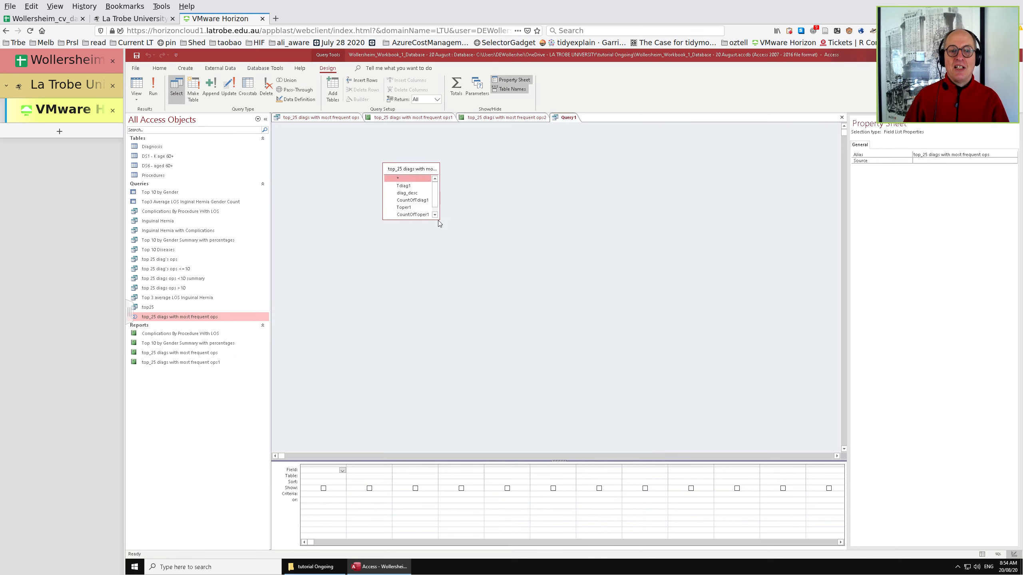
Add all fields of the source query, from Tdiag1 through ascii_desc, to the query design grid.
{"action": "left_click", "coordinate": [423, 188]}
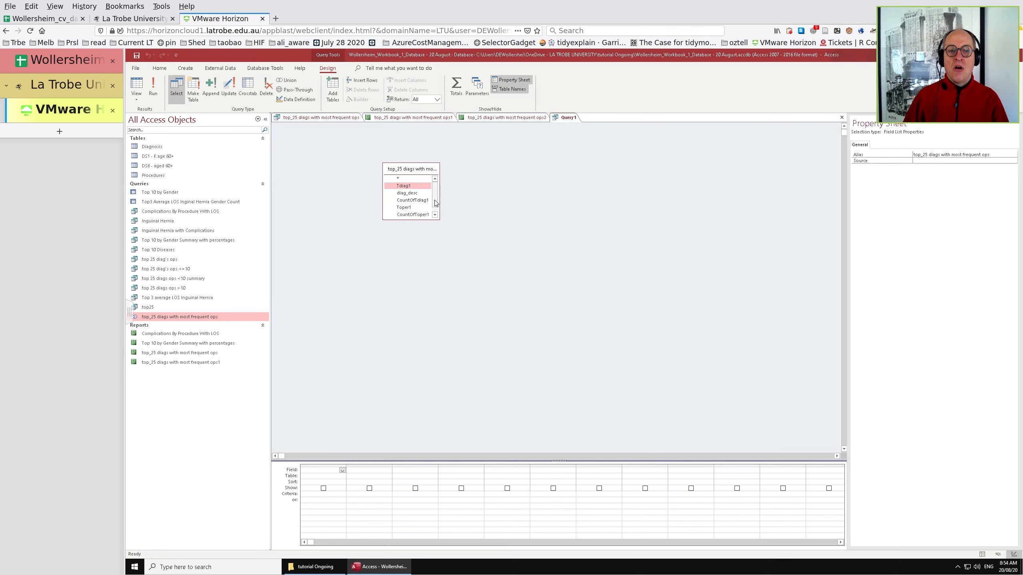
{"action": "left_click", "coordinate": [435, 214]}
{"action": "left_click_drag", "start_coordinate": [410, 213], "coordinate": [320, 470]}
Start a calculated field named isOther in the first empty grid column and open the Expression Builder for it.
{"action": "left_click", "coordinate": [616, 469]}
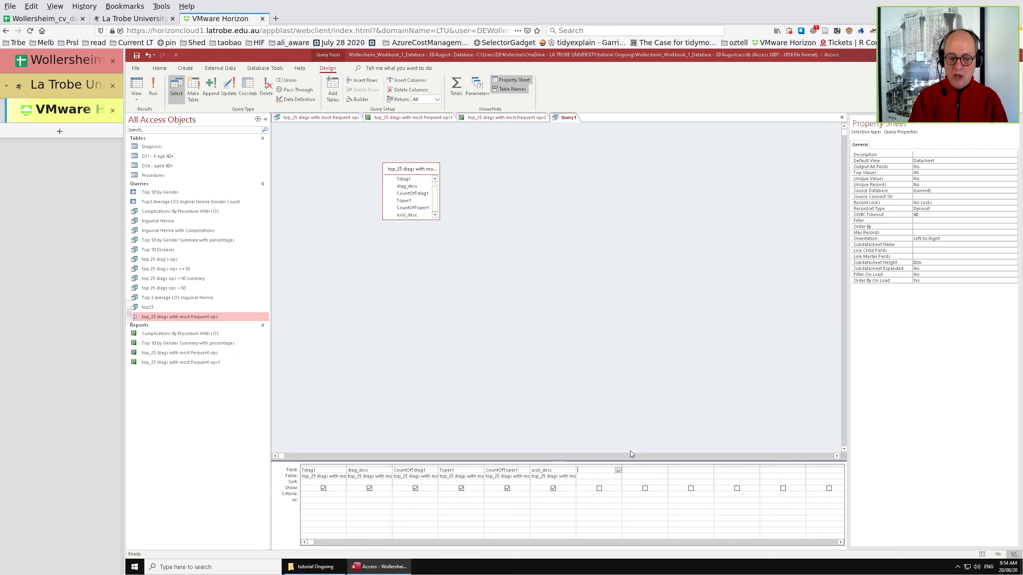
{"action": "type", "text": "isO"}
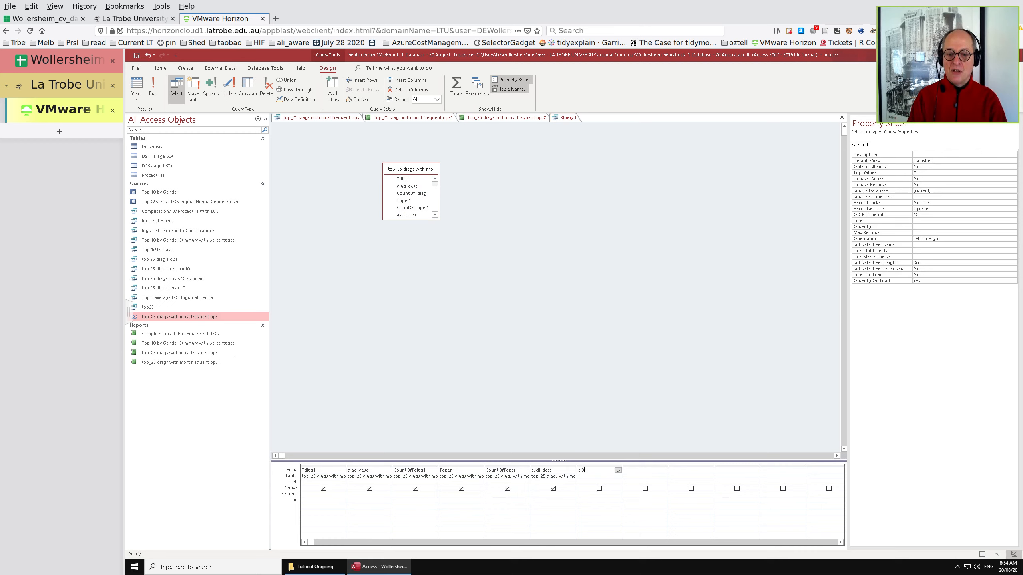
{"action": "type", "text": "ther"}
{"action": "right_click", "coordinate": [598, 473]}
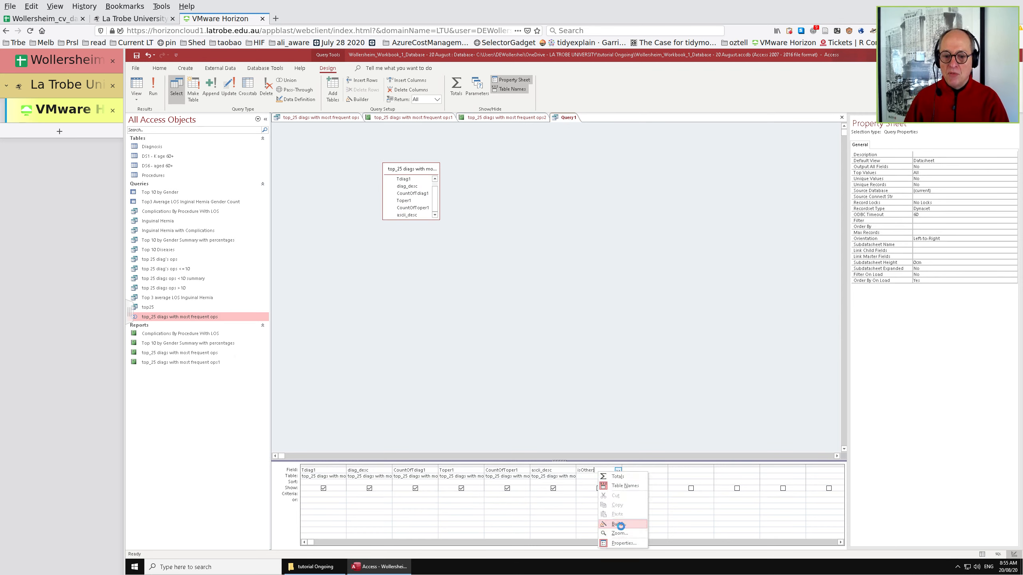
{"action": "left_click", "coordinate": [619, 524]}
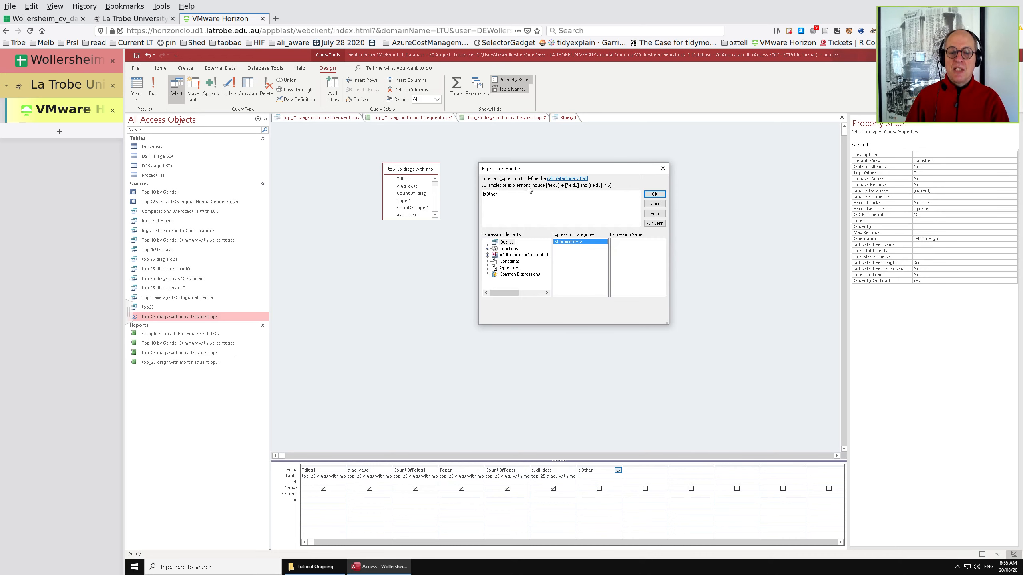
Enter the expression iif(ascii_desc='Other',1,2) for the isOther field.
{"action": "type", "text": "i"}
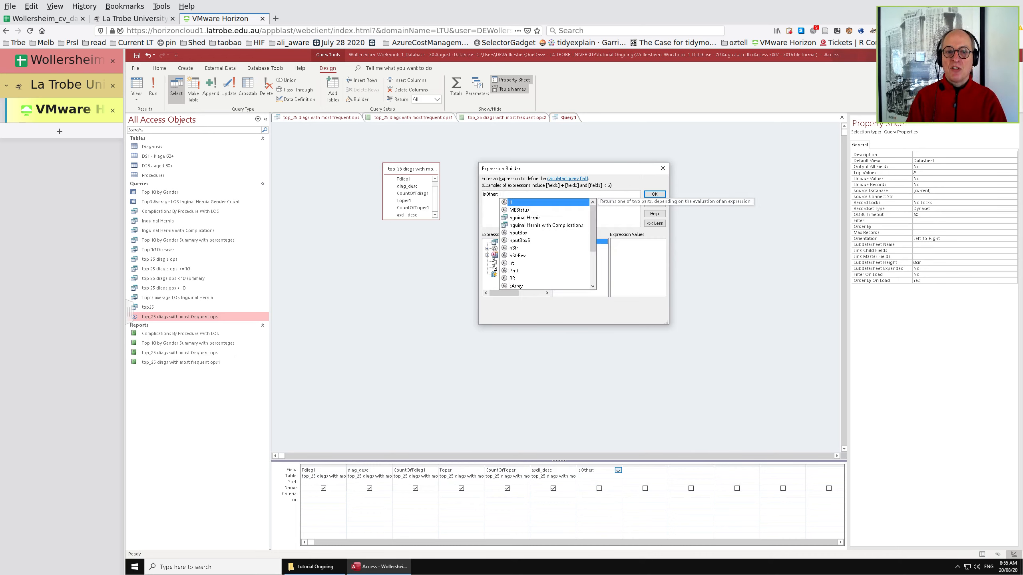
{"action": "type", "text": "fiif("}
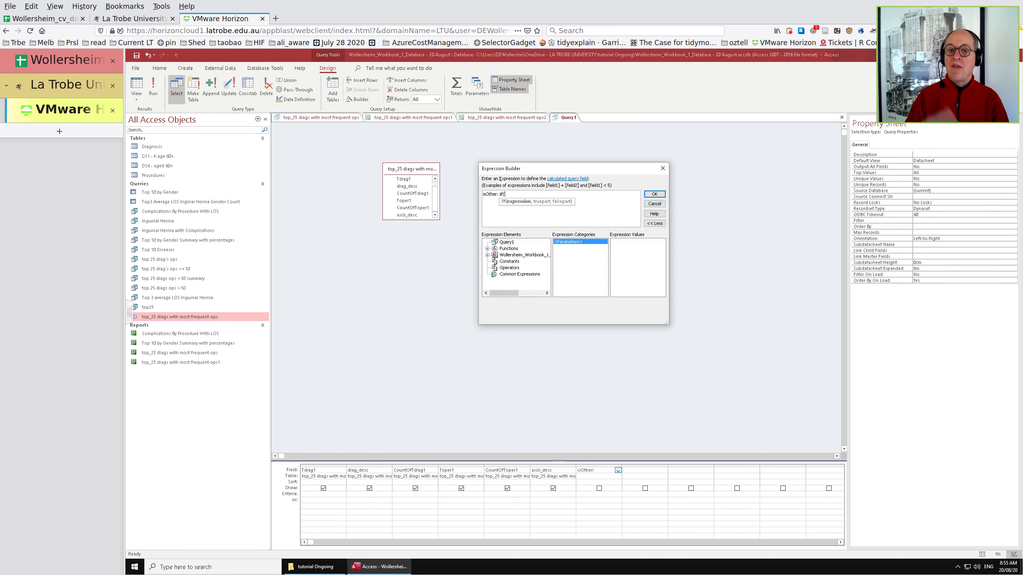
{"action": "type", "text": "ascii_desc"}
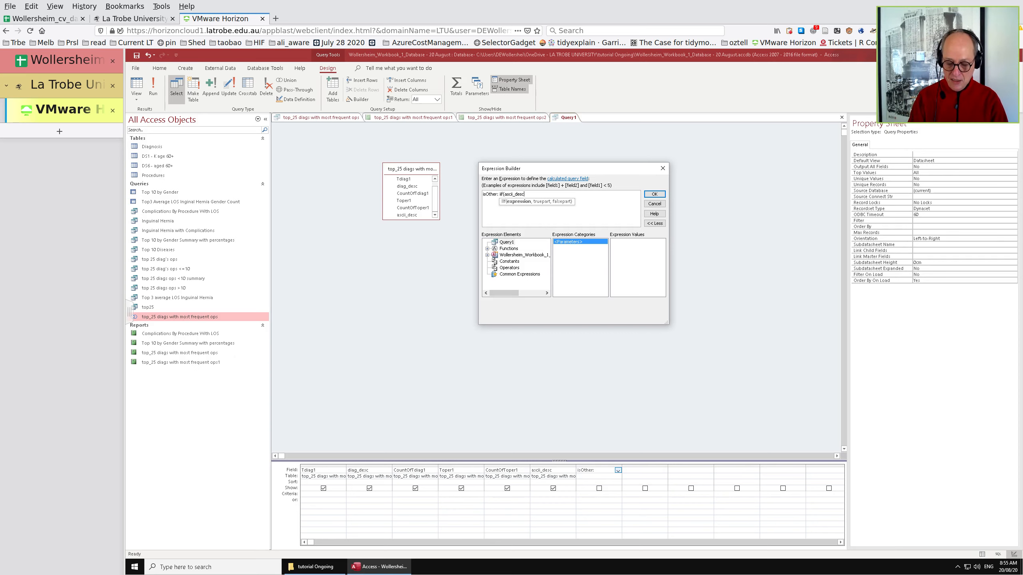
{"action": "type", "text": "='Other"}
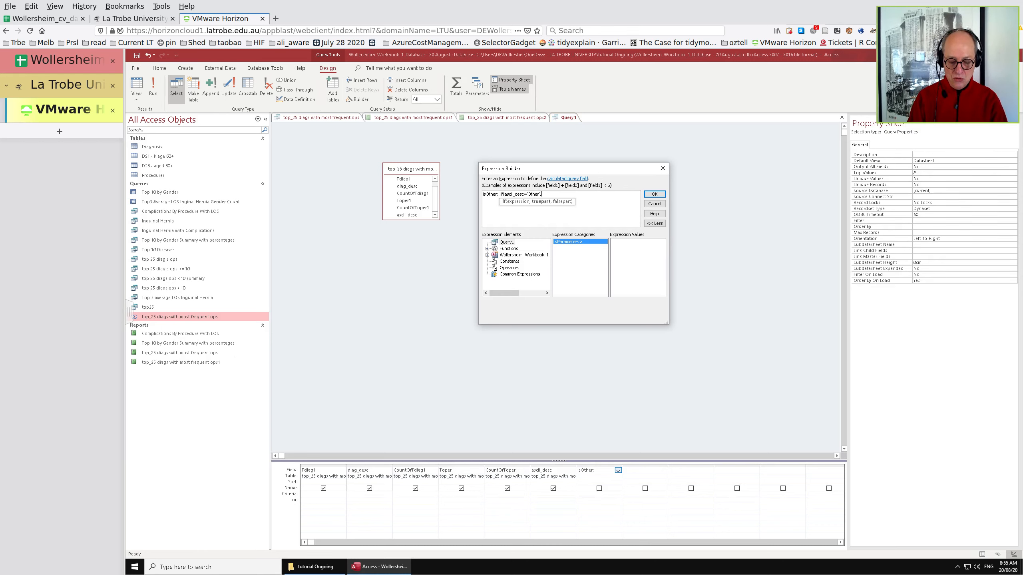
{"action": "type", "text": ",2"}
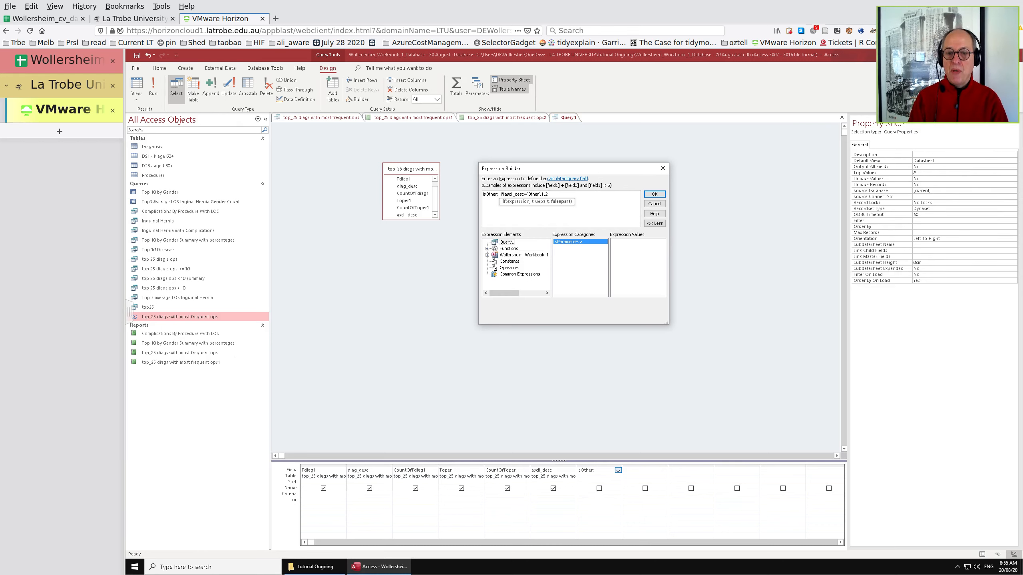
{"action": "type", "text": ")"}
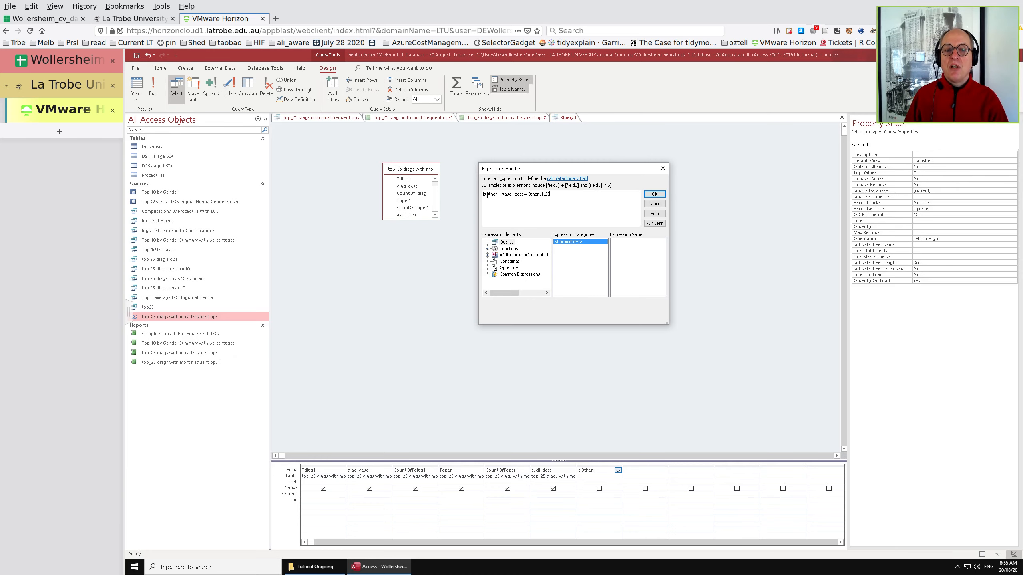
Rename the calculated field SortOther, accept its expression and run the query.
{"action": "left_click_drag", "start_coordinate": [487, 195], "coordinate": [482, 195]}
{"action": "type", "text": "Sort"}
{"action": "left_click", "coordinate": [654, 194]}
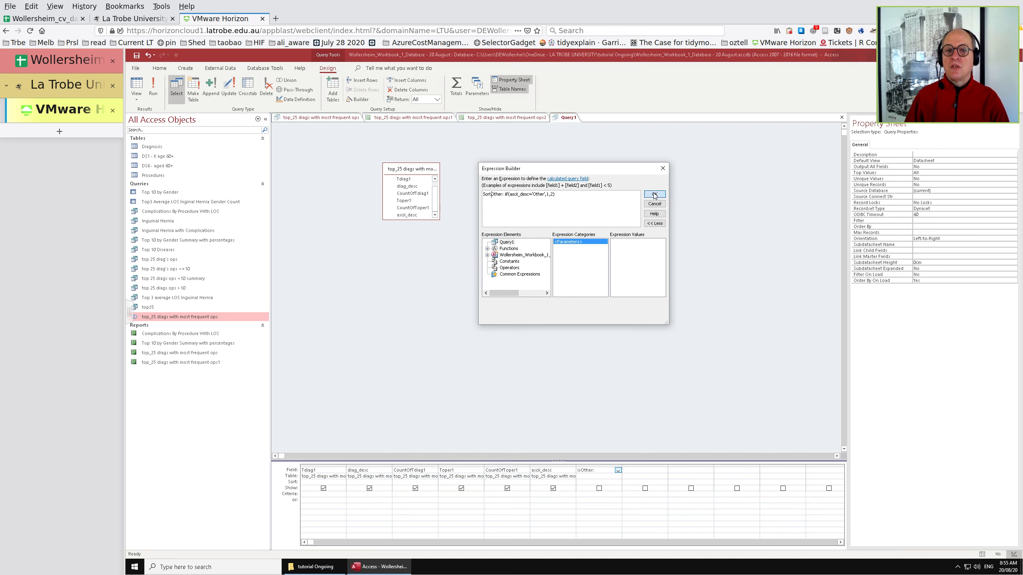
{"action": "left_click", "coordinate": [153, 86]}
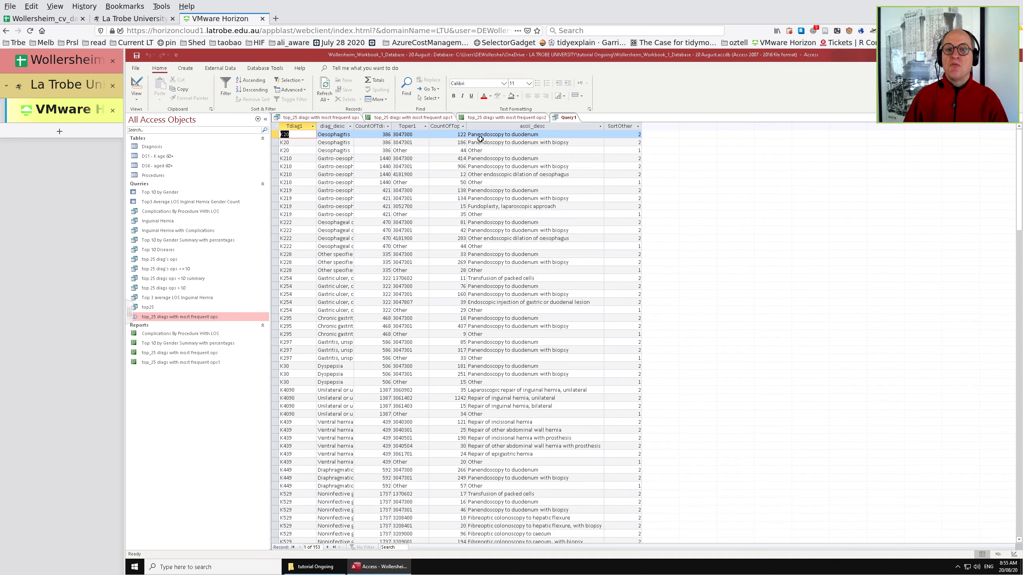
Return to the query design, sort Tdiag1 and SortOther ascending, and run the query.
{"action": "left_click", "coordinate": [139, 85]}
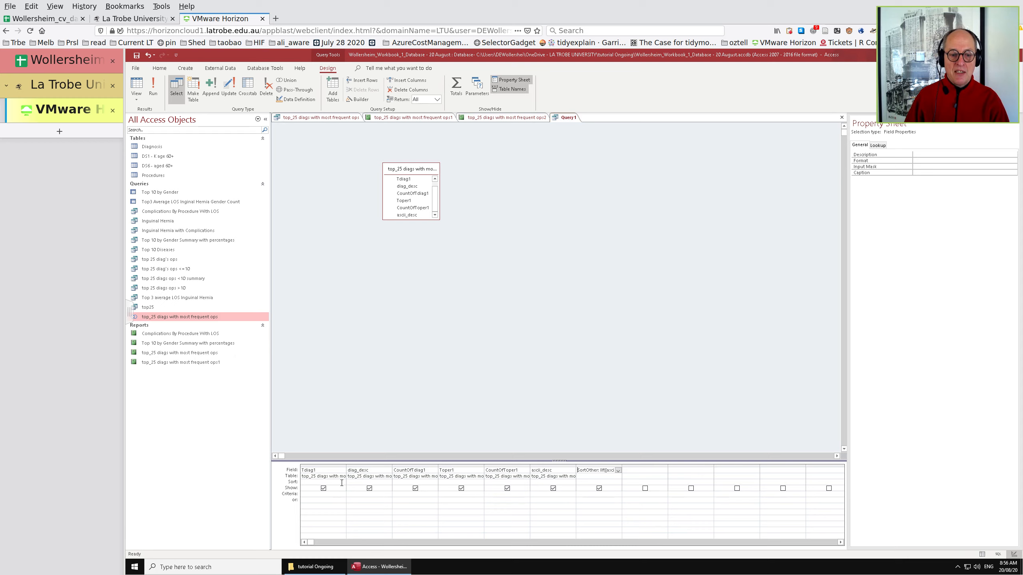
{"action": "left_click", "coordinate": [342, 482]}
{"action": "left_click", "coordinate": [336, 489]}
{"action": "left_click", "coordinate": [596, 482]}
{"action": "left_click", "coordinate": [618, 482]}
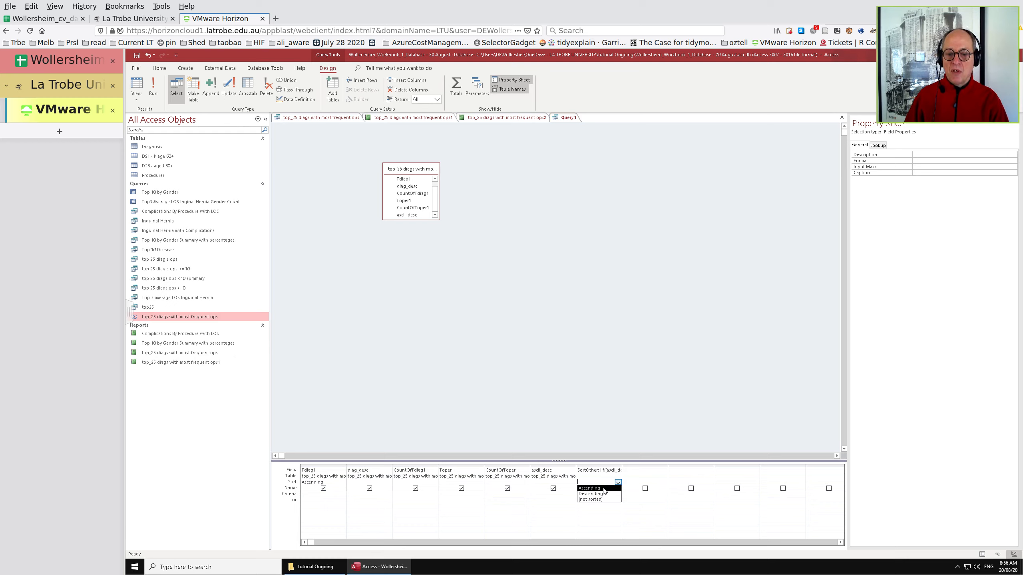
{"action": "left_click", "coordinate": [600, 488]}
{"action": "left_click", "coordinate": [153, 87]}
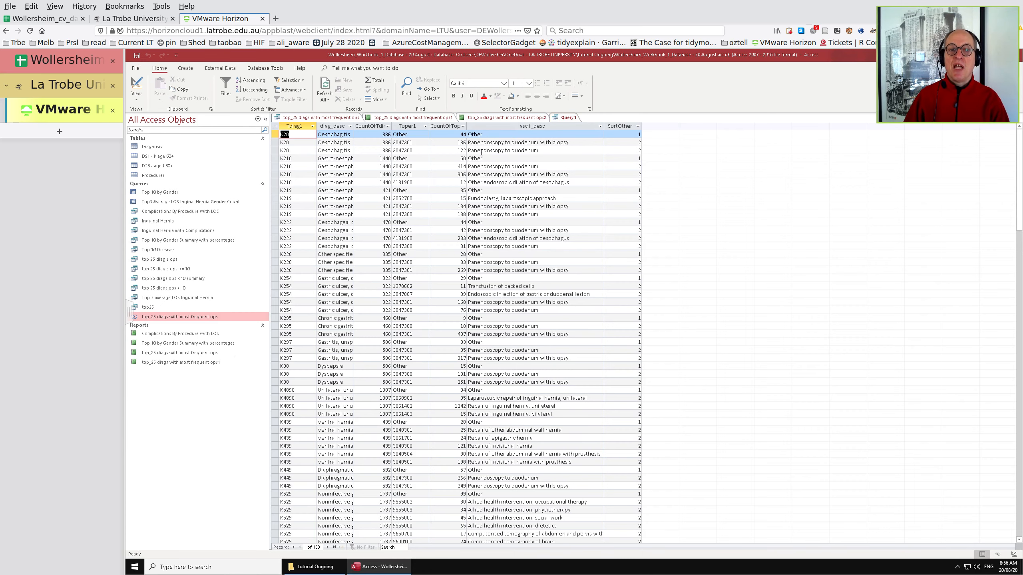
Back in the query design, set the SortOther sort to Descending and move its column directly before CountOfToper1.
{"action": "left_click", "coordinate": [136, 85]}
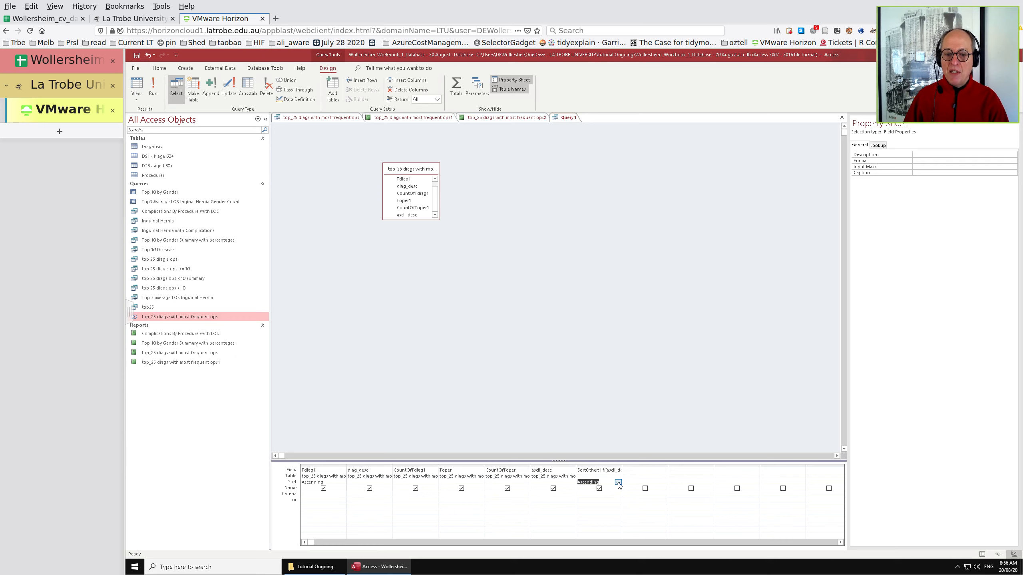
{"action": "left_click", "coordinate": [618, 482]}
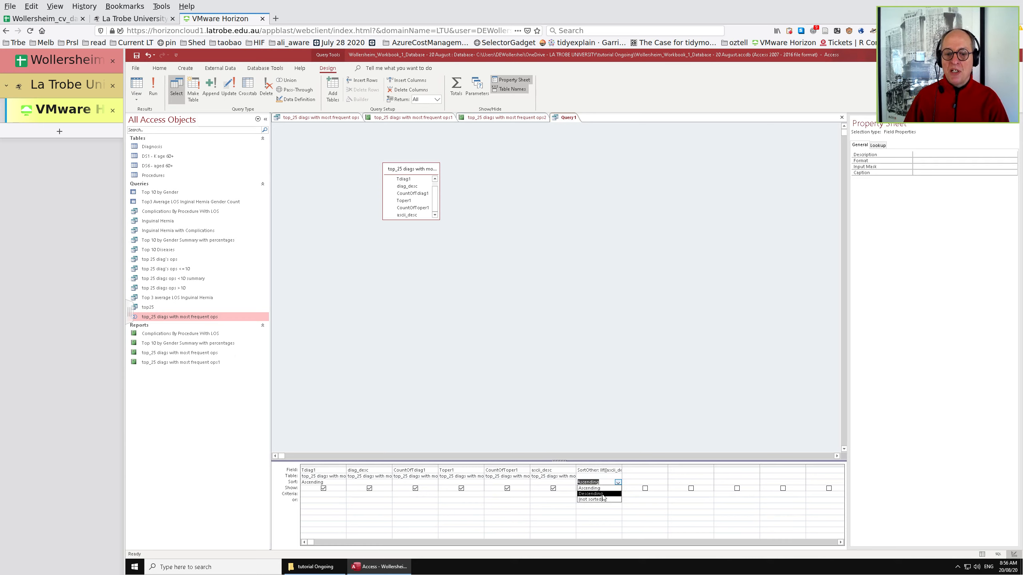
{"action": "left_click", "coordinate": [603, 495]}
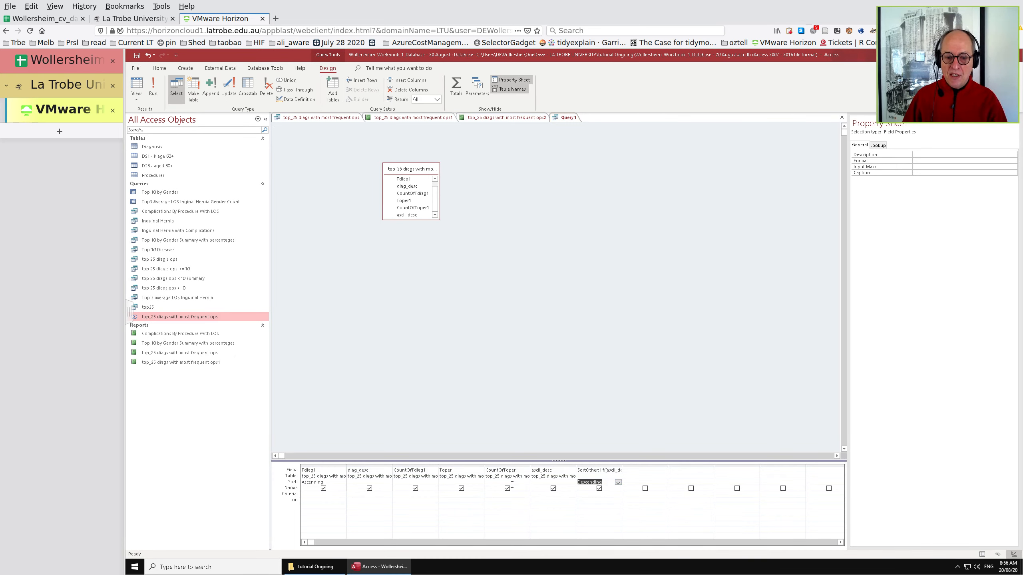
{"action": "left_click", "coordinate": [594, 466]}
{"action": "left_click_drag", "start_coordinate": [599, 467], "coordinate": [503, 467]}
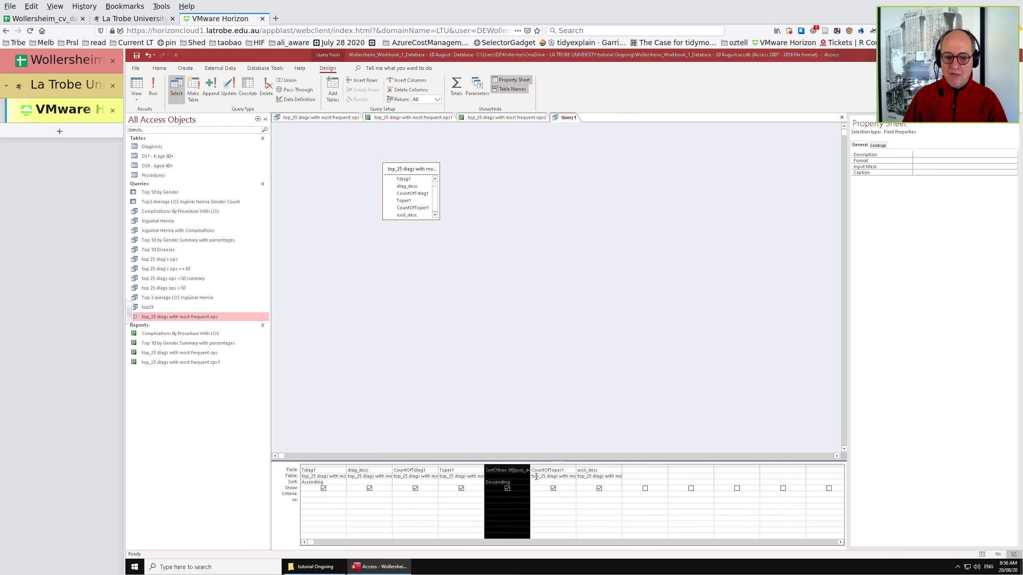
Sort the CountOfToper1 field in descending order and run the query.
{"action": "left_click", "coordinate": [539, 482]}
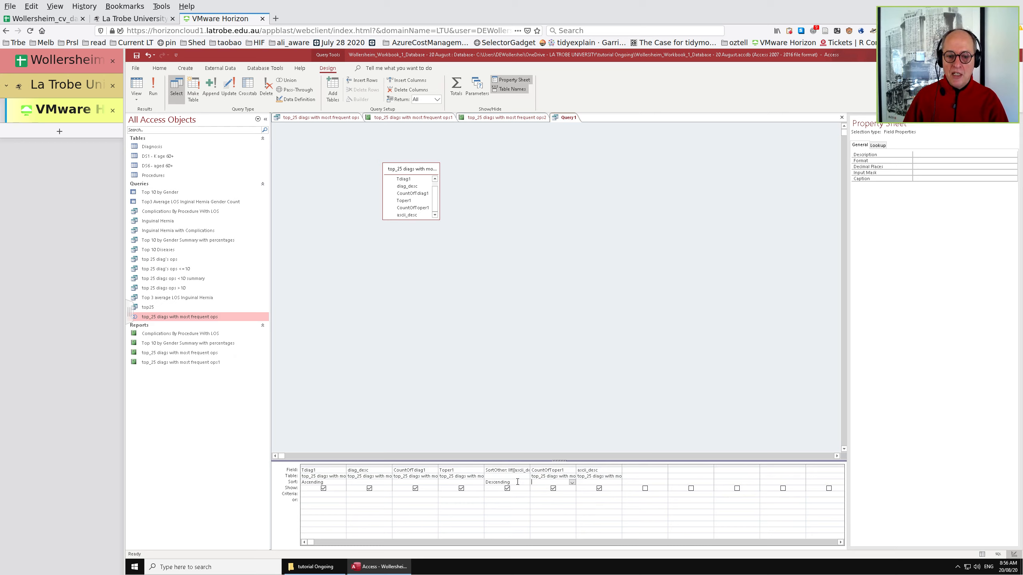
{"action": "left_click", "coordinate": [571, 482]}
{"action": "left_click", "coordinate": [558, 495]}
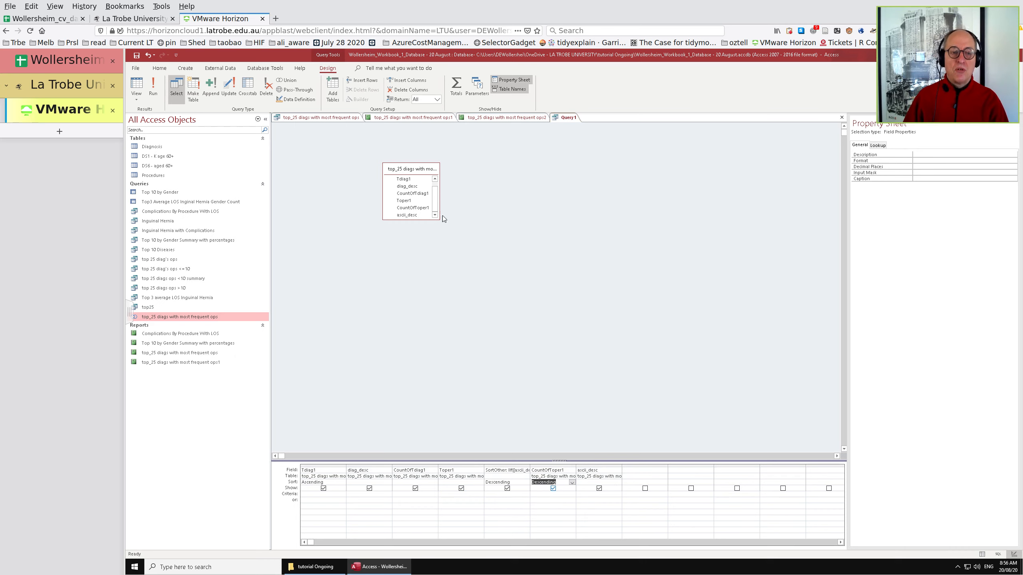
{"action": "left_click", "coordinate": [157, 87]}
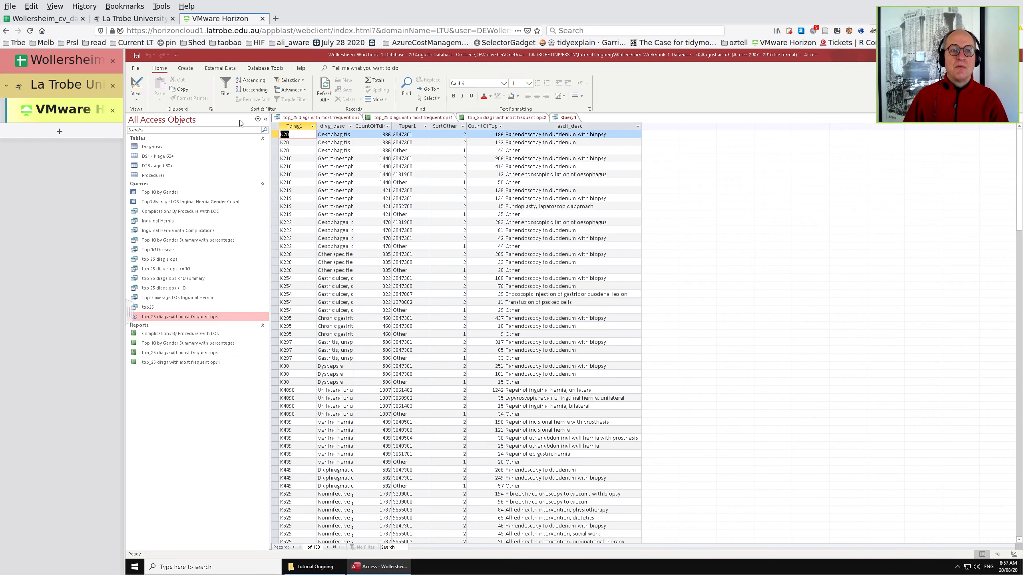
Return to the query design and widen the SortOther column to fit its full expression.
{"action": "left_click", "coordinate": [139, 86]}
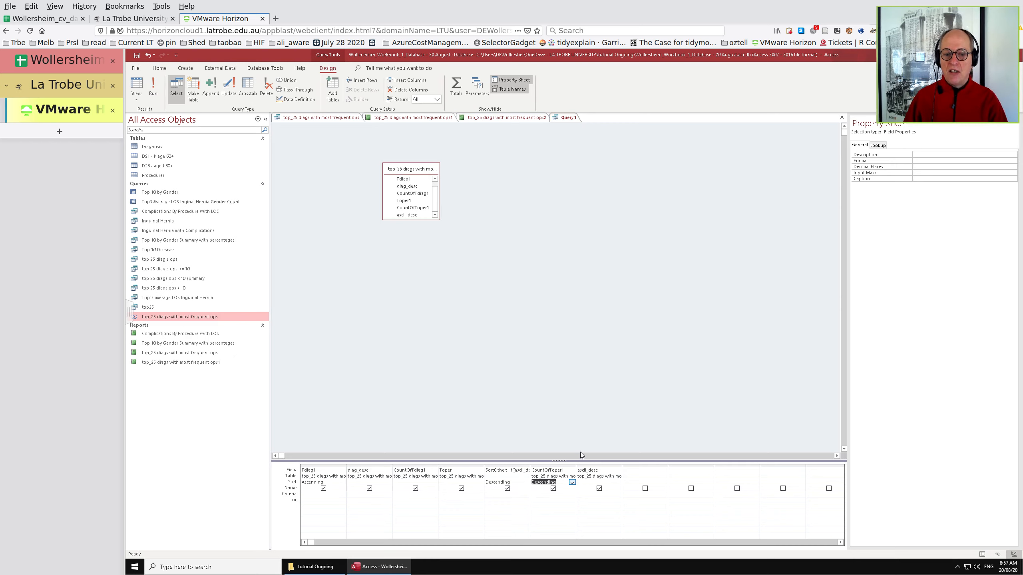
{"action": "double_click", "coordinate": [531, 469]}
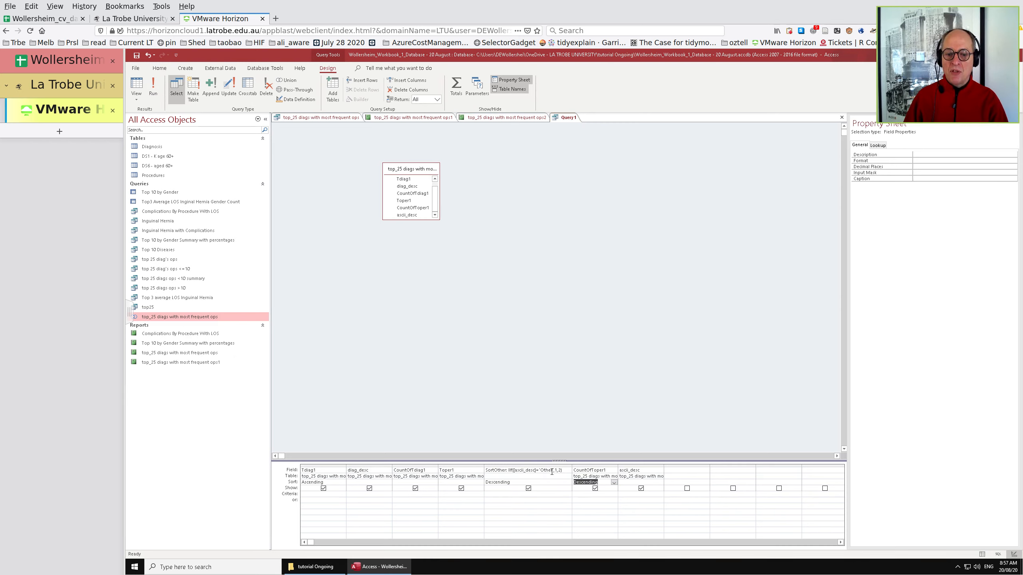